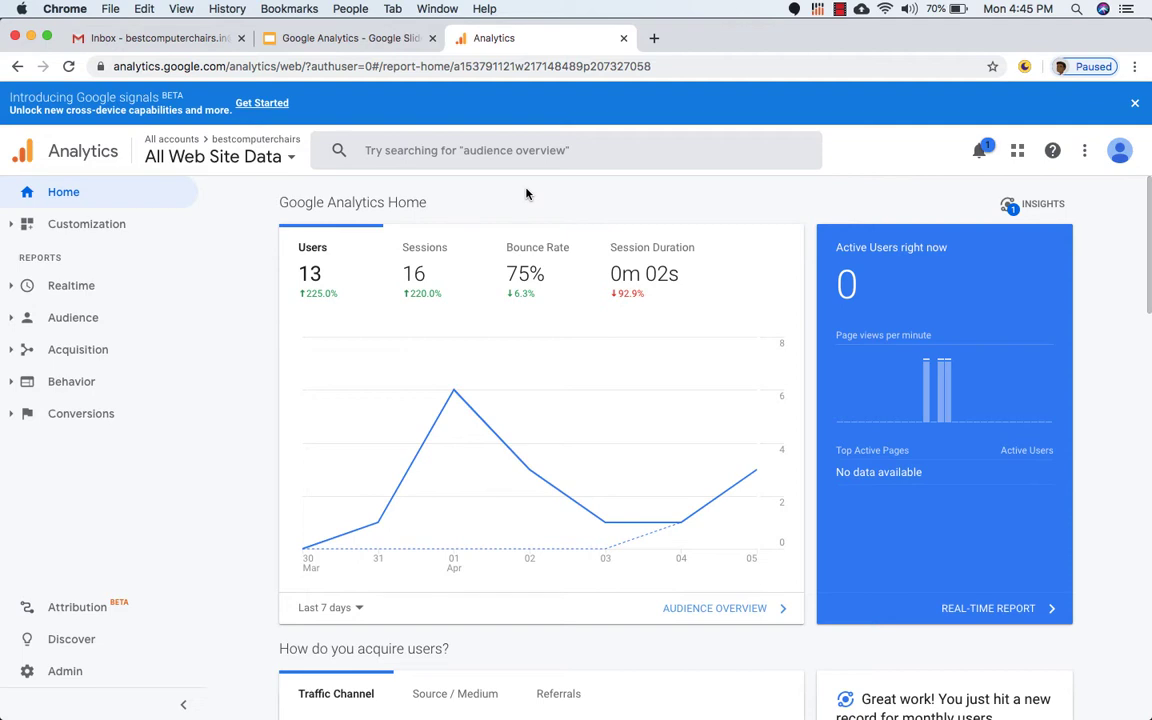
Create a new custom dashboard from the blank canvas layout and name it "Sample Dashboard".
click(66, 234)
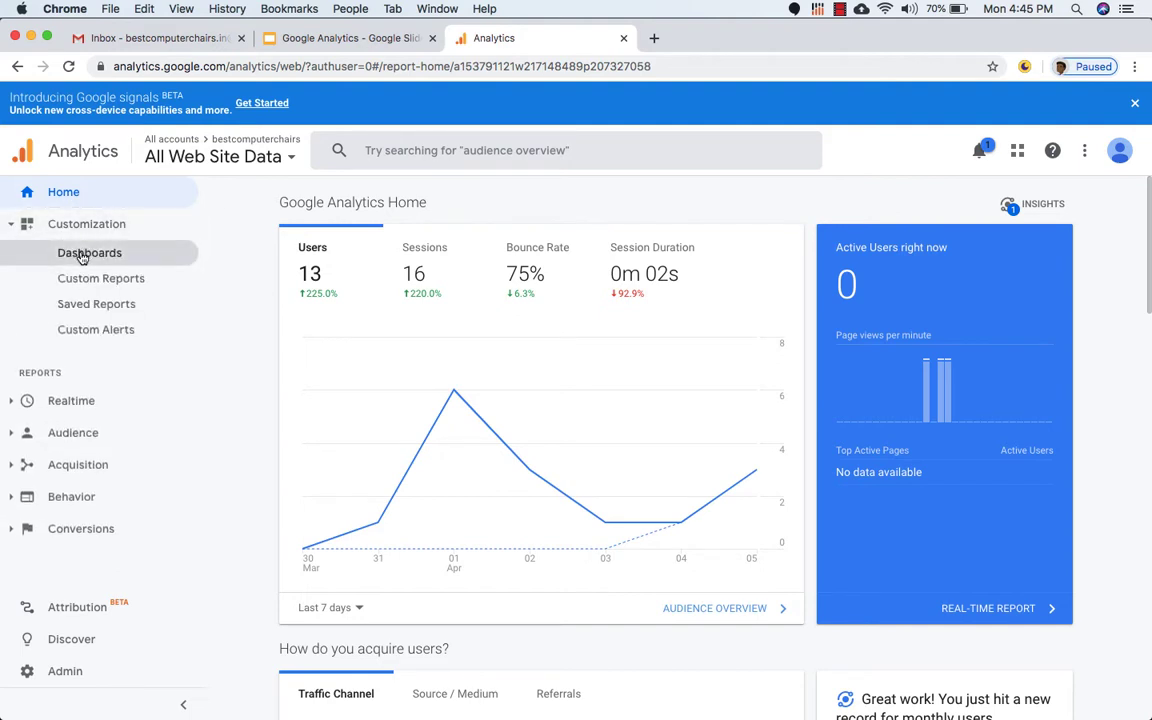
click(82, 256)
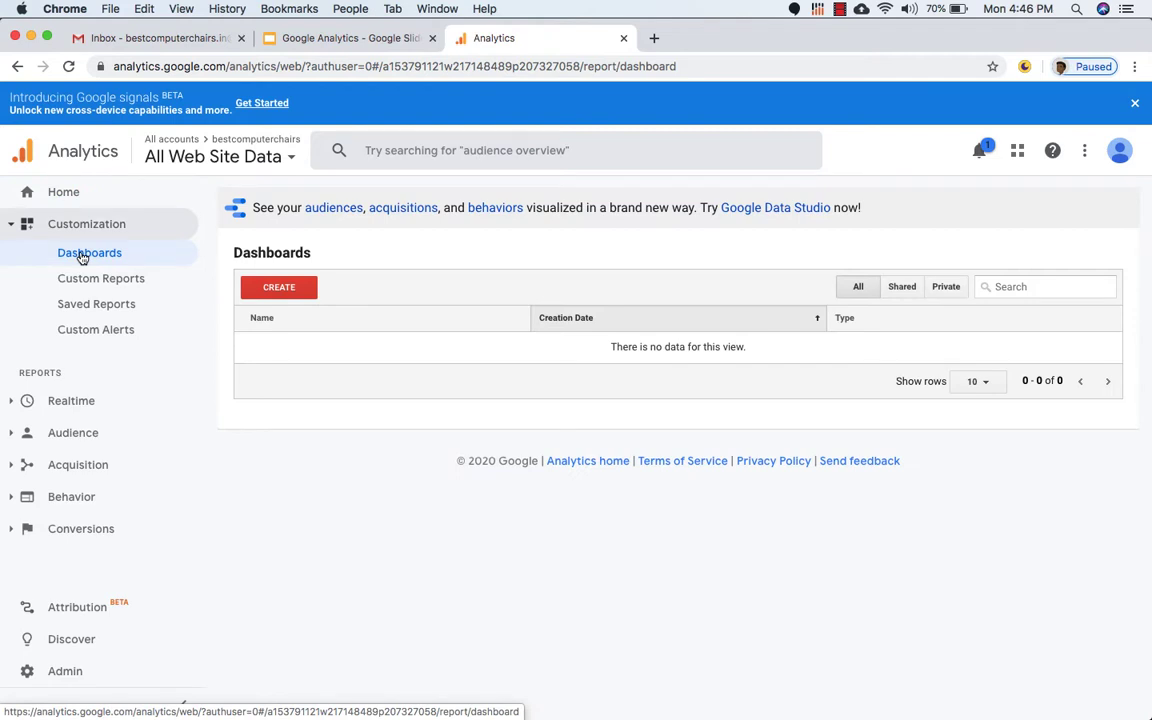
click(272, 292)
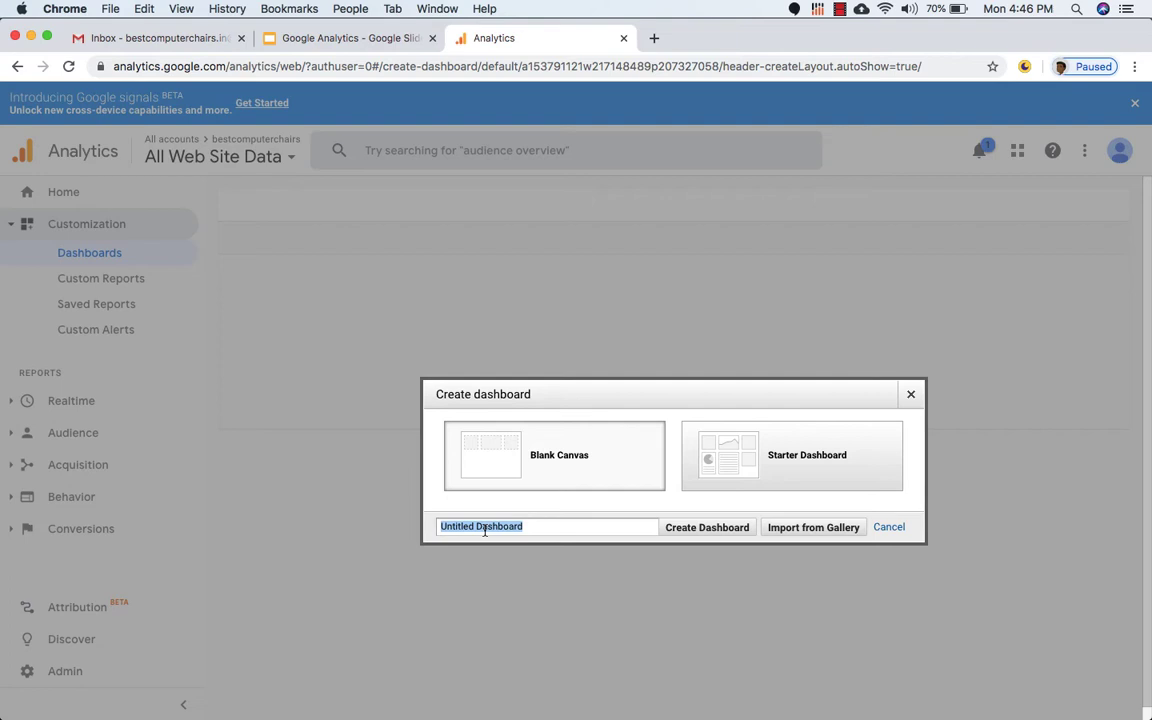
text(Sample)
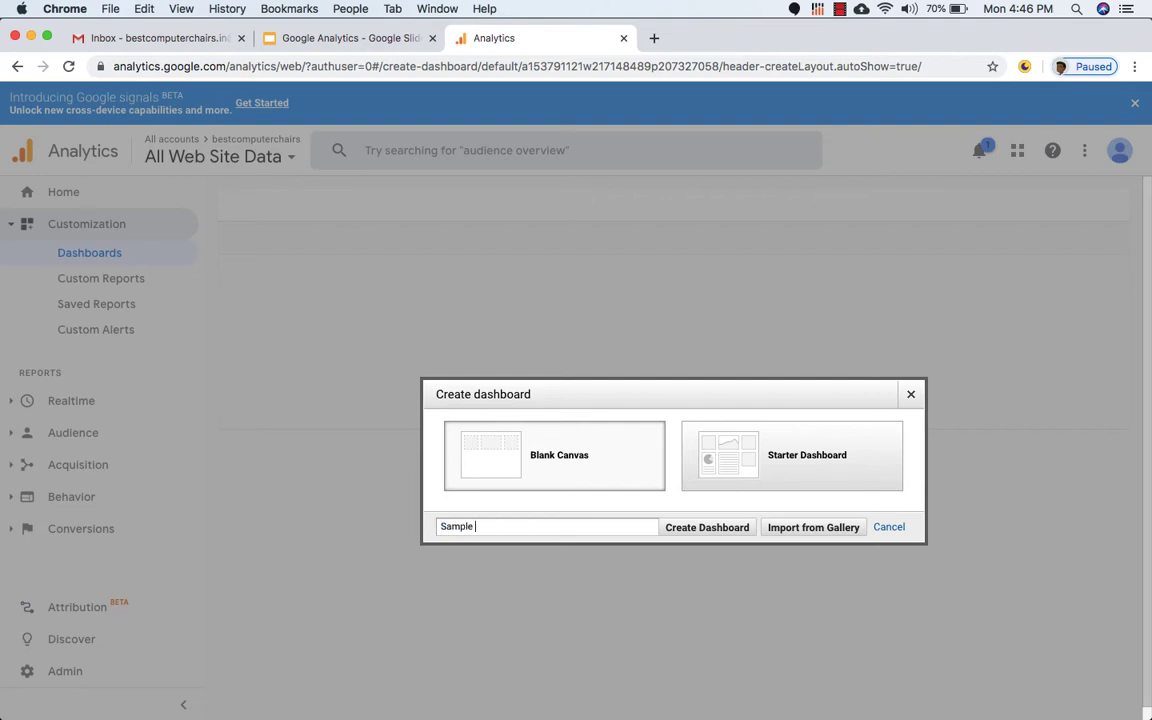
text( Dashboard)
click(706, 527)
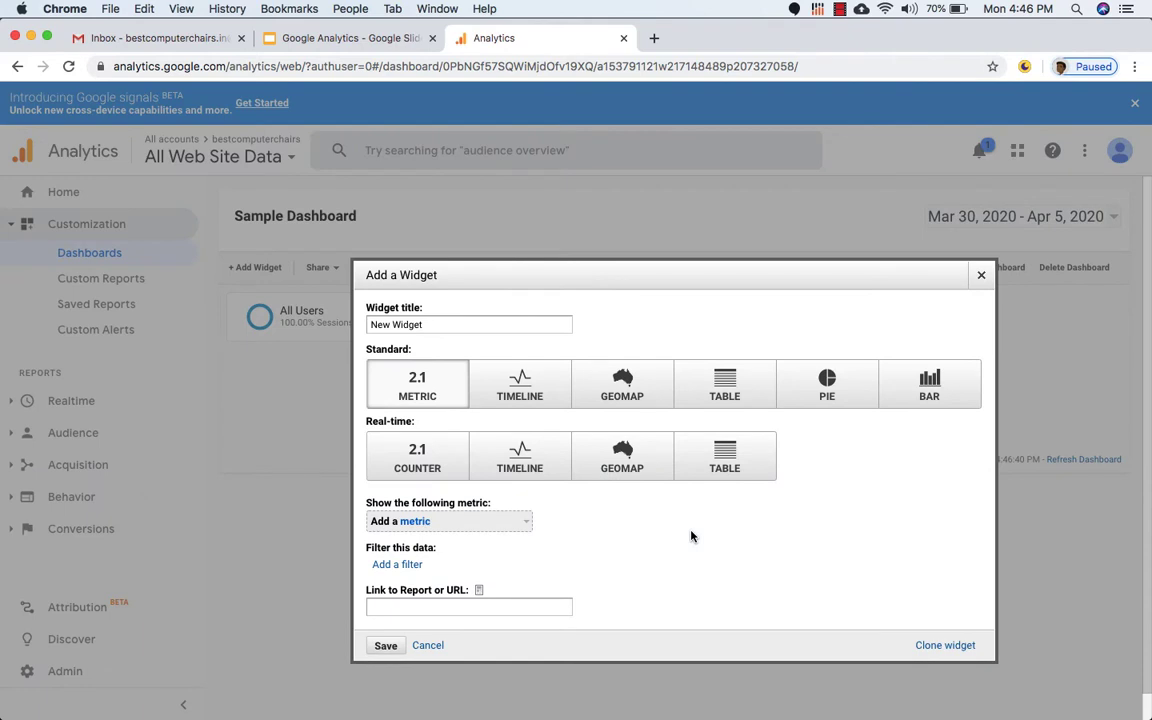
Title the new widget "Geo Map" and choose the standard Geomap as its type.
double_click(406, 325)
triple_click(404, 326)
text(F)
text(Geo )
text(Map)
click(619, 396)
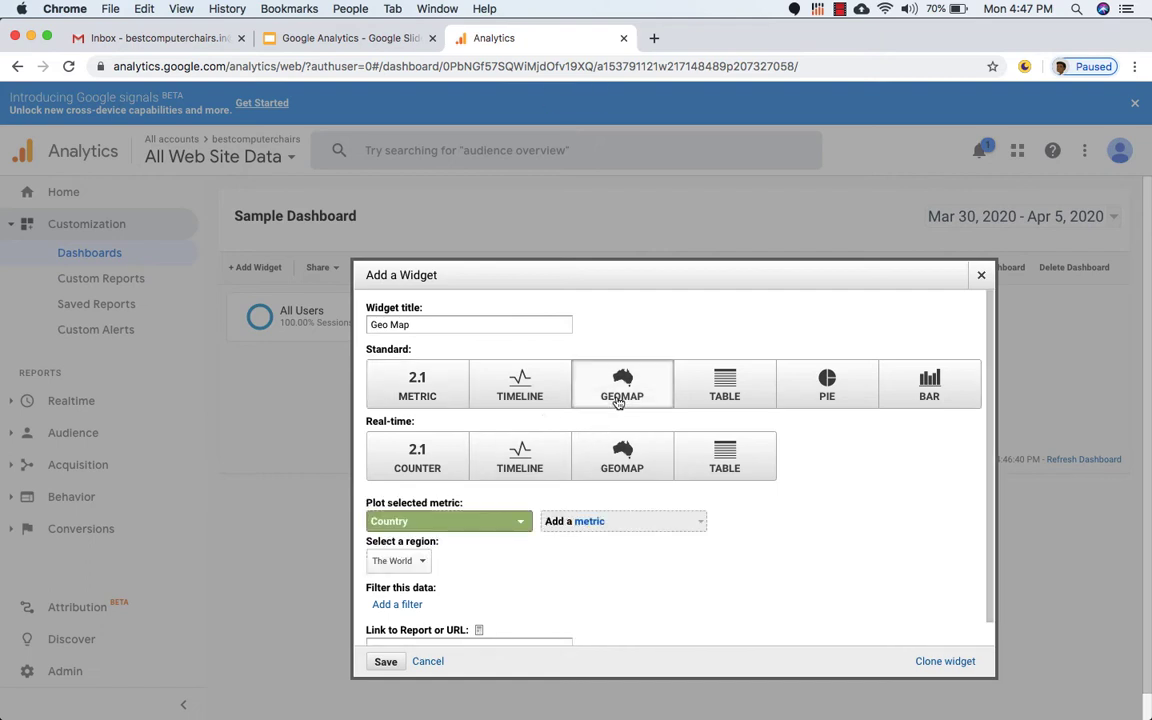
Set the Geo Map widget to plot the Pageviews metric by Country.
click(507, 522)
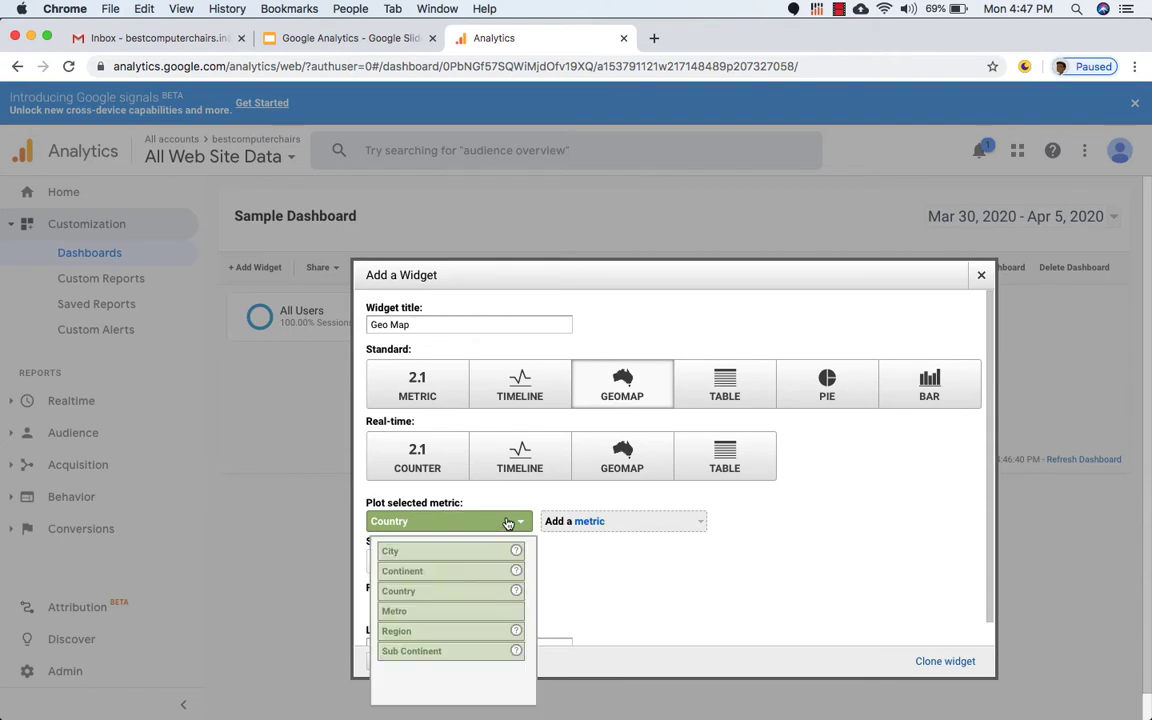
click(478, 523)
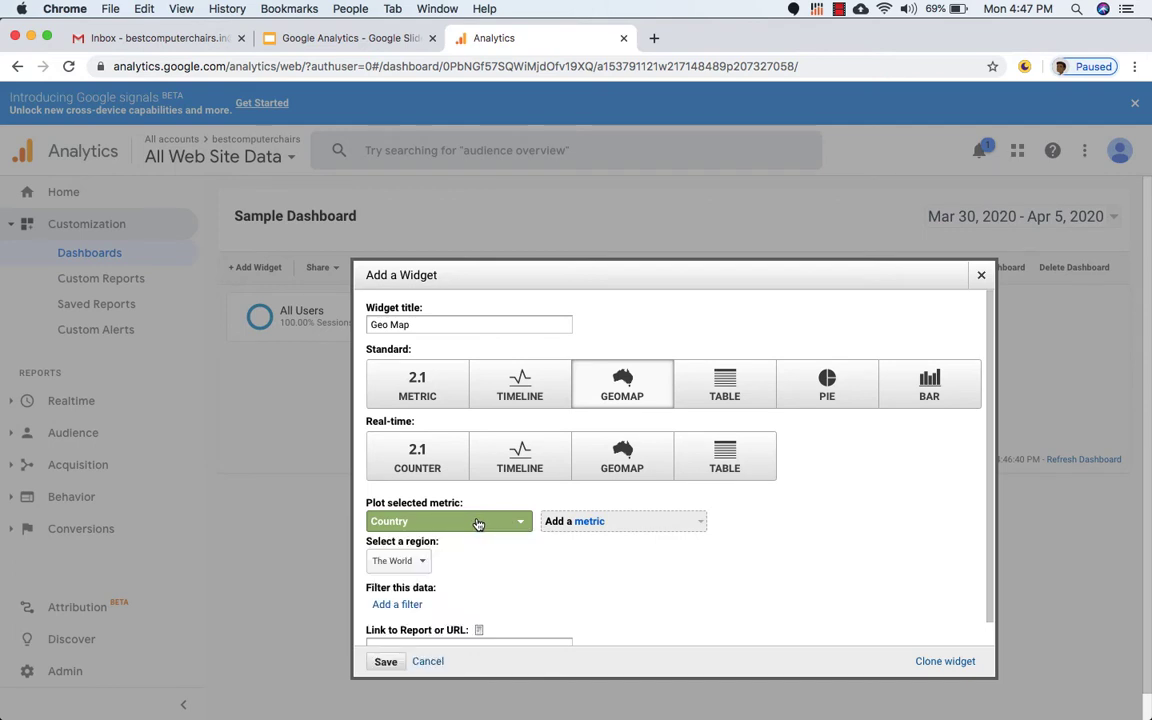
click(607, 522)
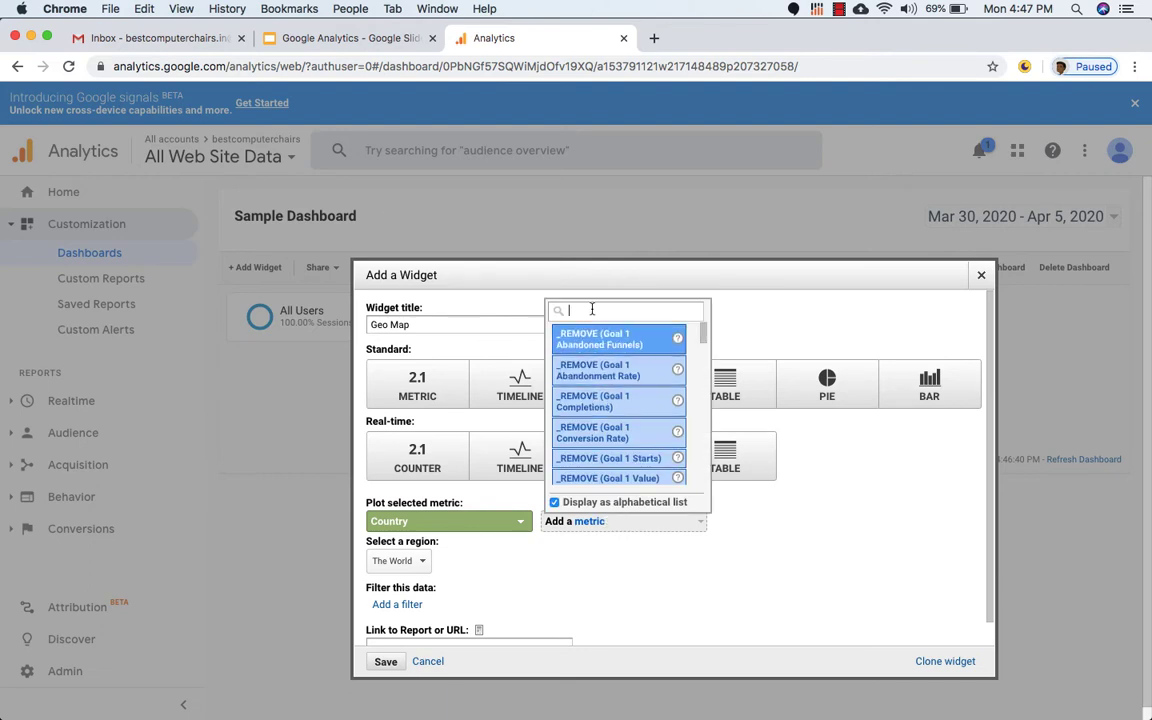
text(page)
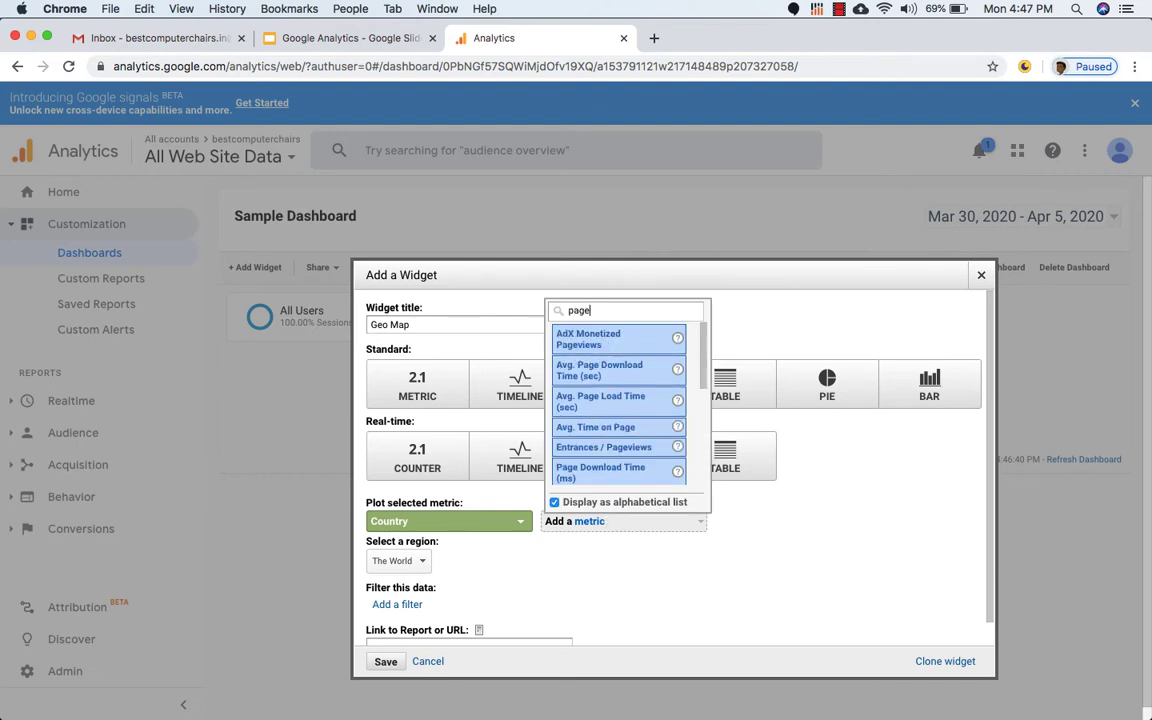
text(view)
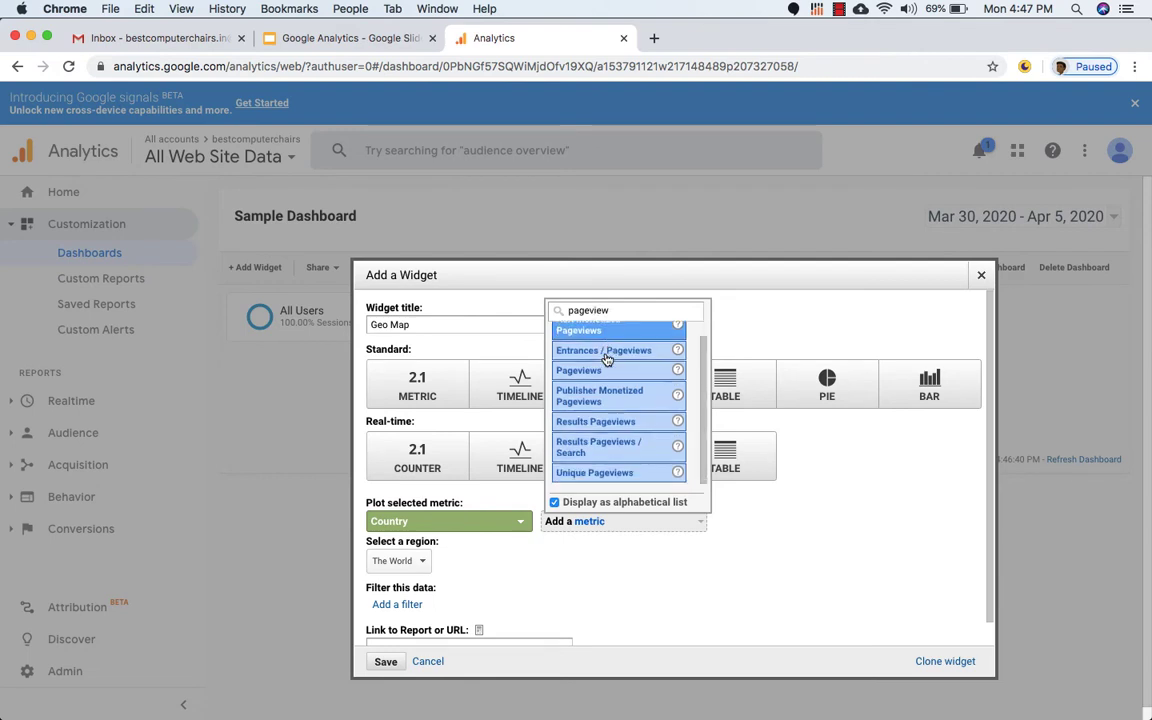
click(595, 386)
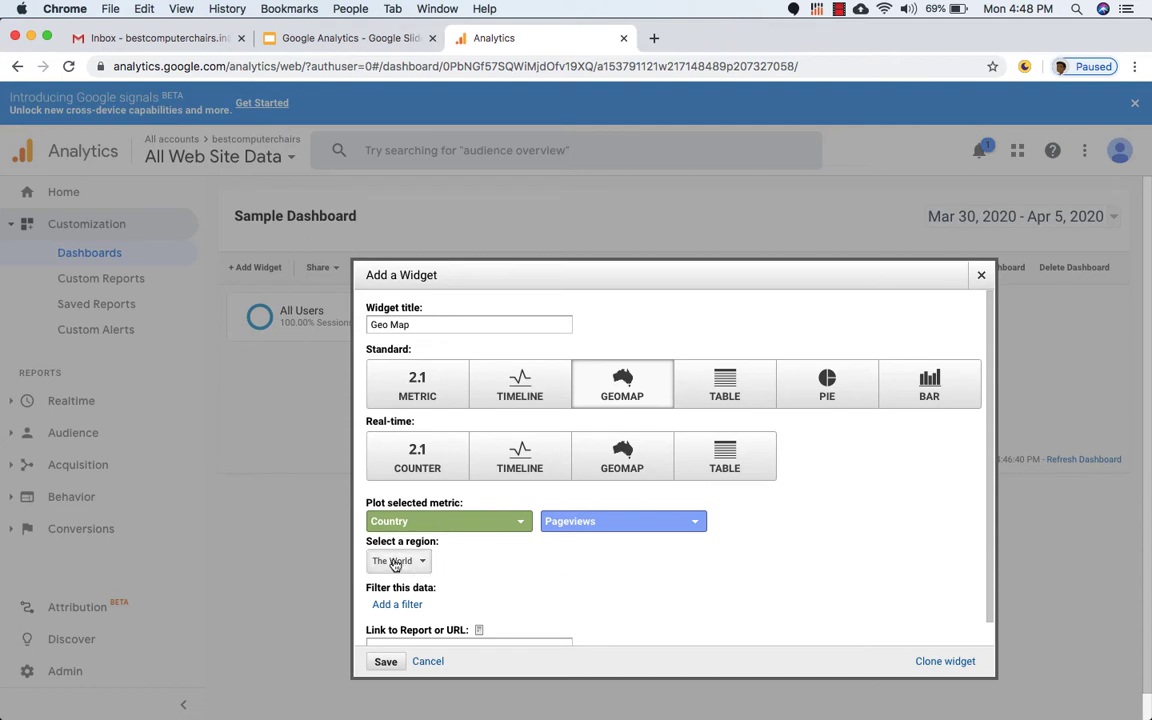
Choose The World as the map's region and save the Geo Map widget to the dashboard.
scroll(420, 565, down, 1)
click(419, 537)
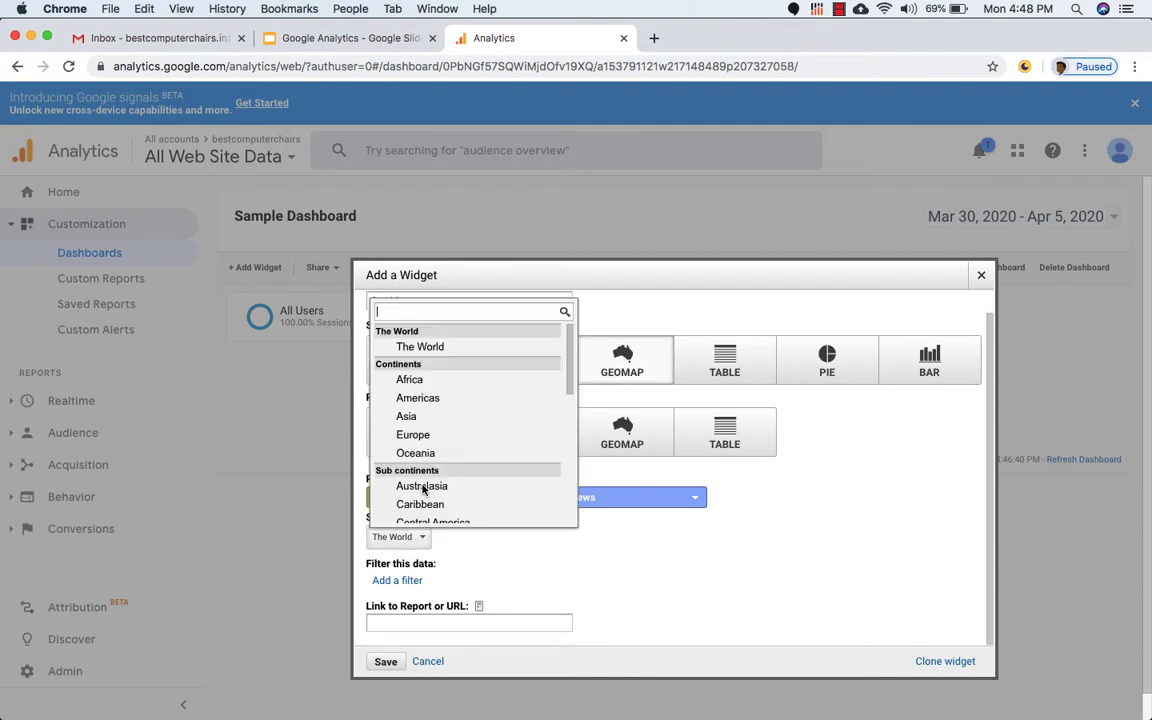
scroll(428, 406, down, 1)
scroll(430, 404, down, 1)
scroll(428, 404, up, 2)
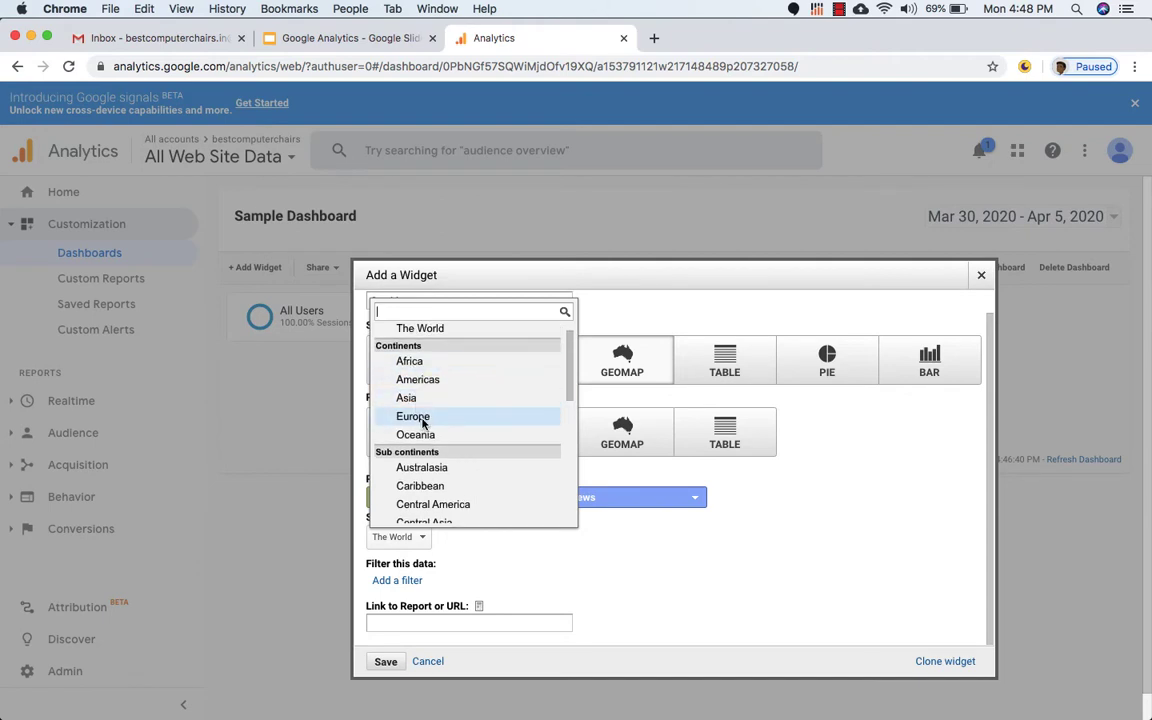
scroll(424, 425, down, 1)
scroll(424, 425, up, 1)
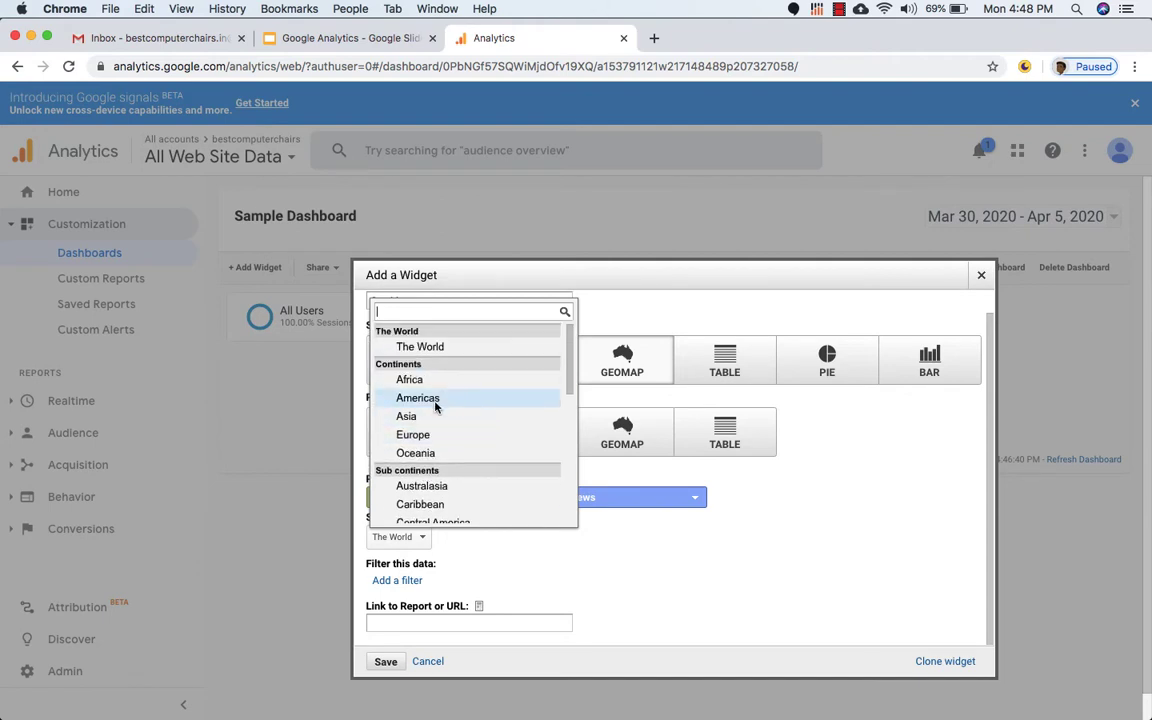
click(421, 346)
scroll(460, 450, down, 1)
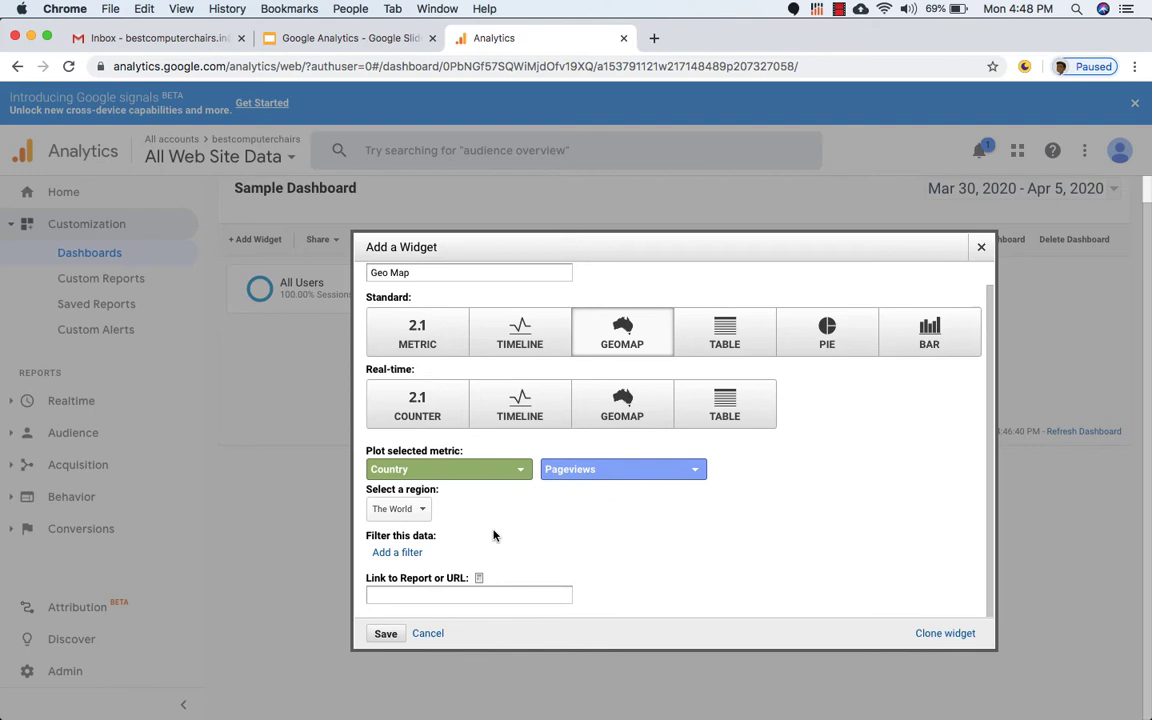
click(386, 661)
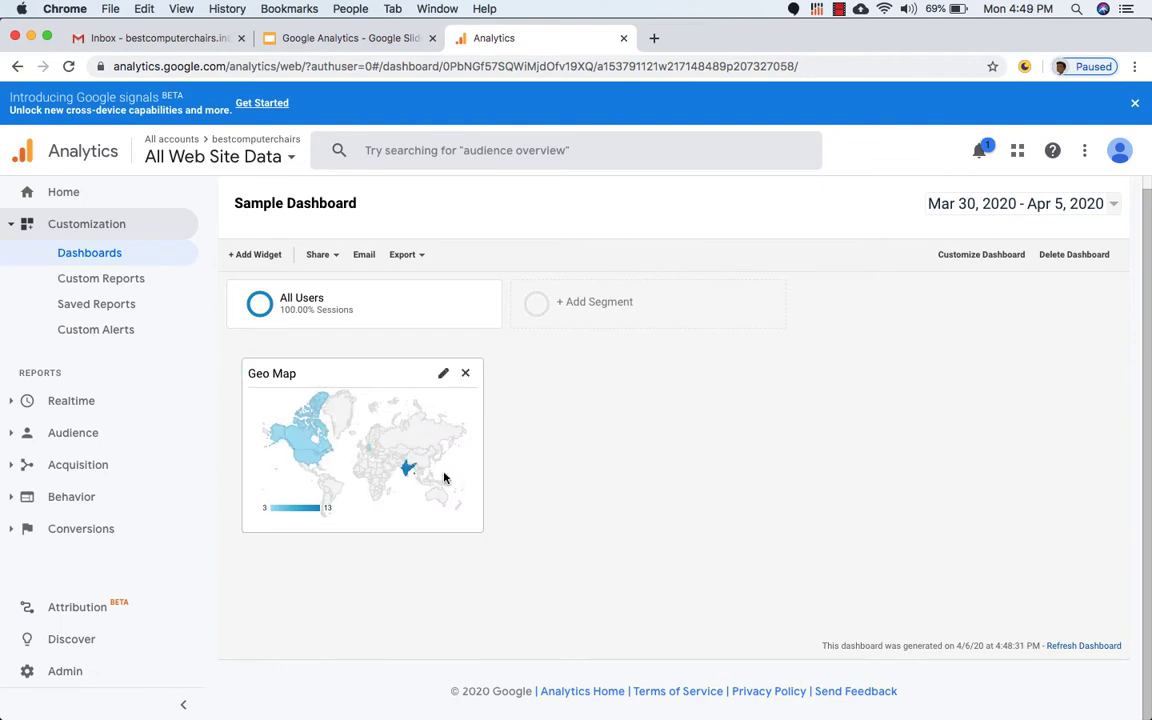
Set the dashboard's date range to Mar 1, 2020 - Apr 5, 2020 and apply it.
click(1001, 213)
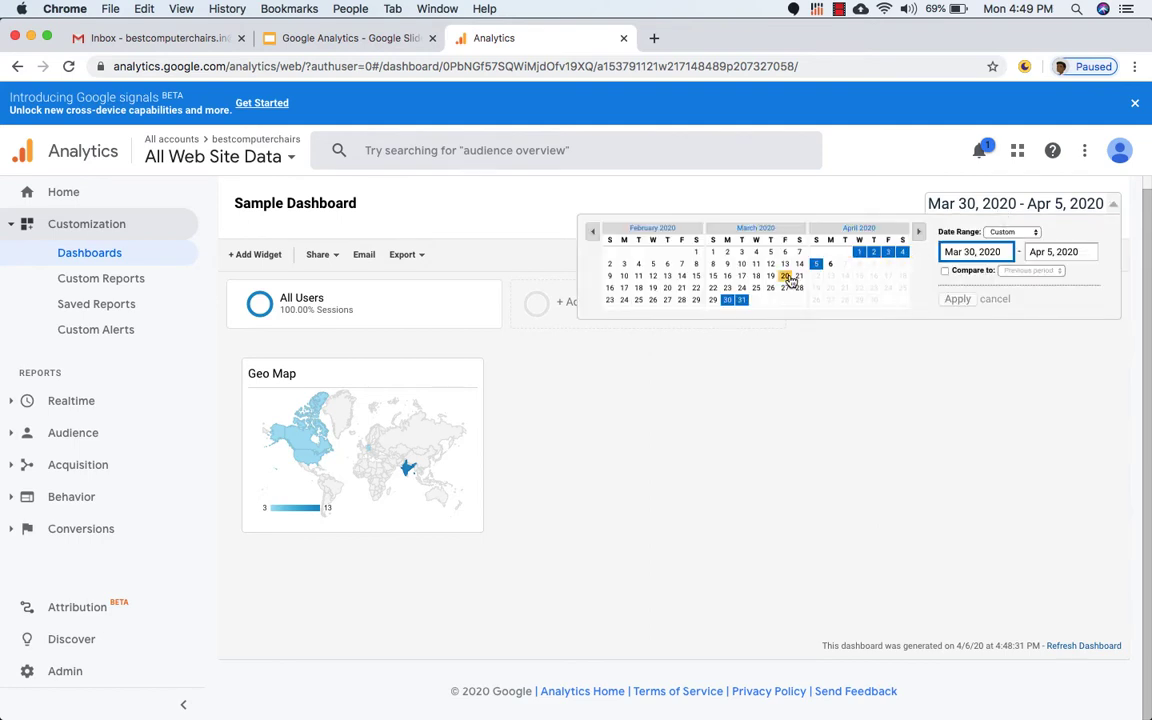
click(714, 254)
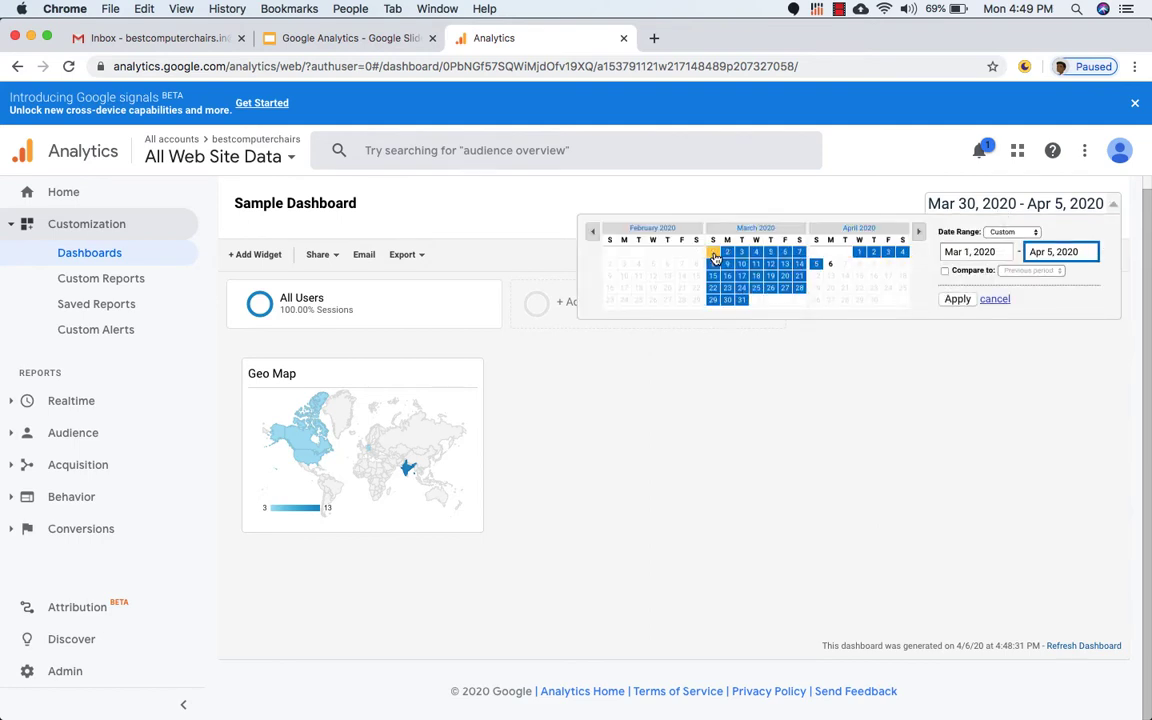
click(958, 300)
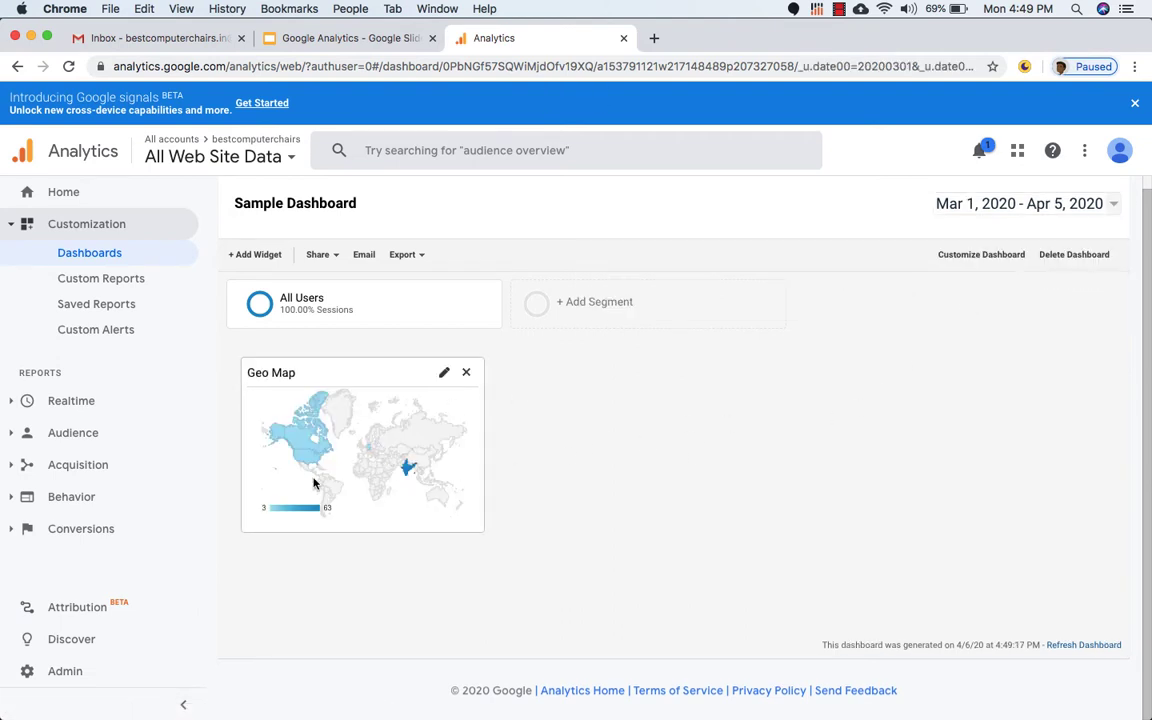
mouse_move(314, 459)
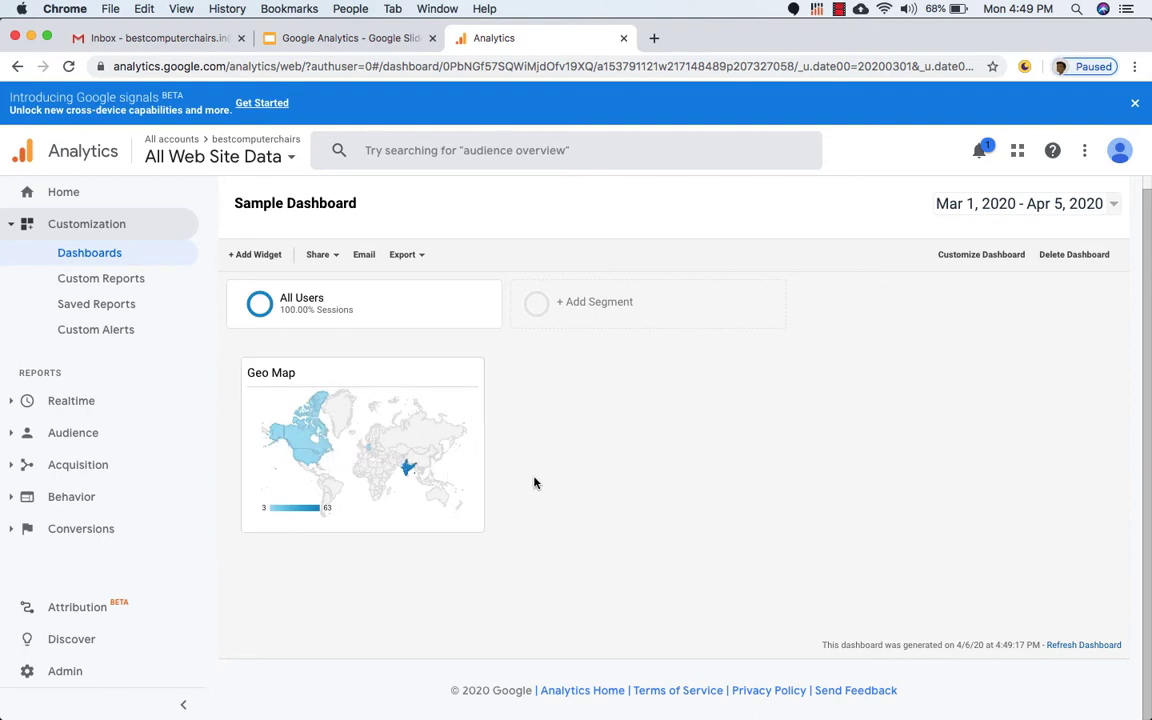
Add another widget to the dashboard as a standard pie chart titled "Channel Distribution".
scroll(600, 438, up, 1)
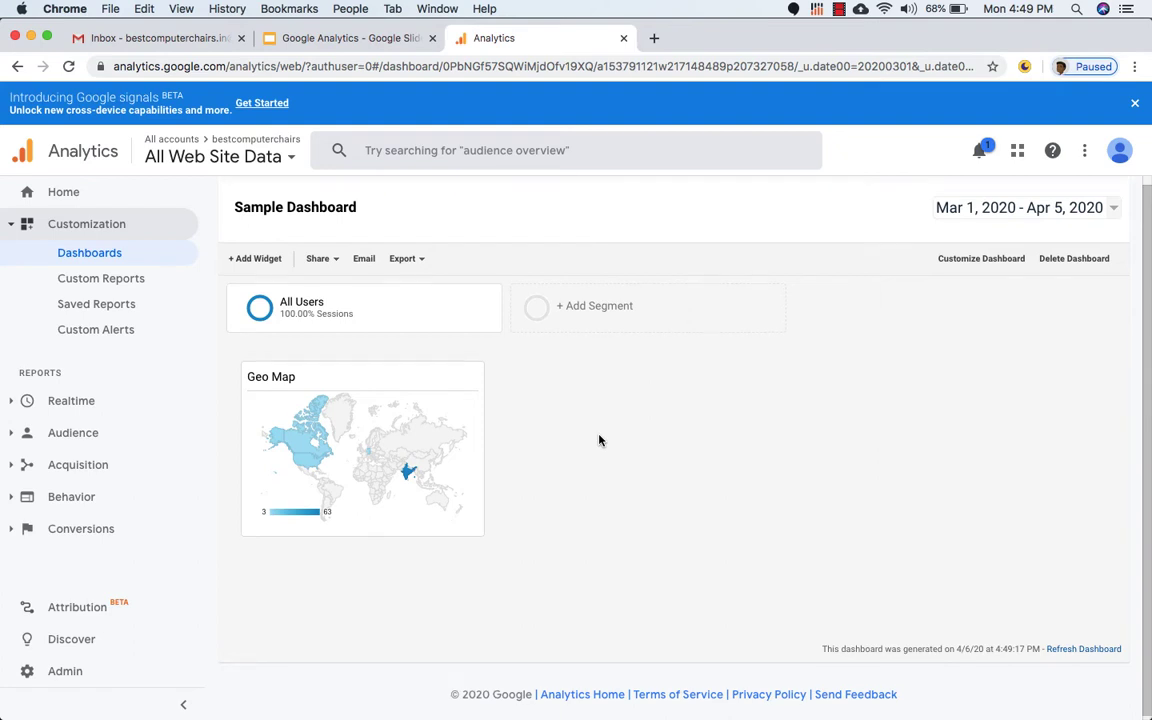
click(254, 270)
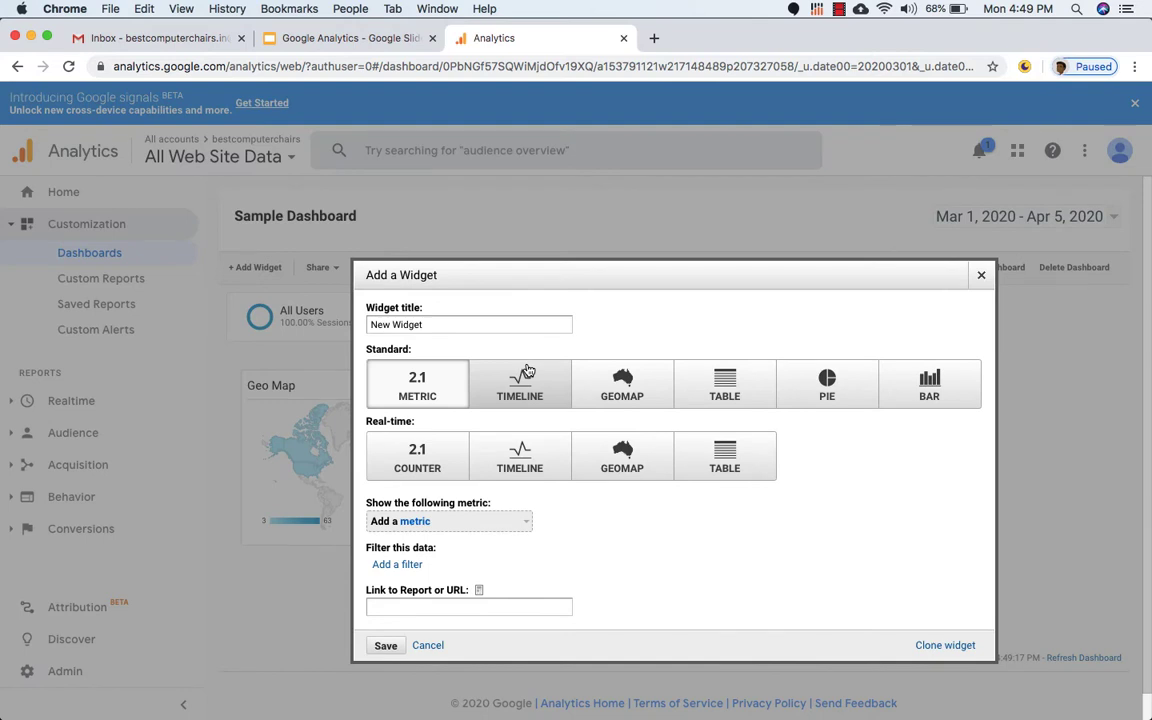
click(803, 377)
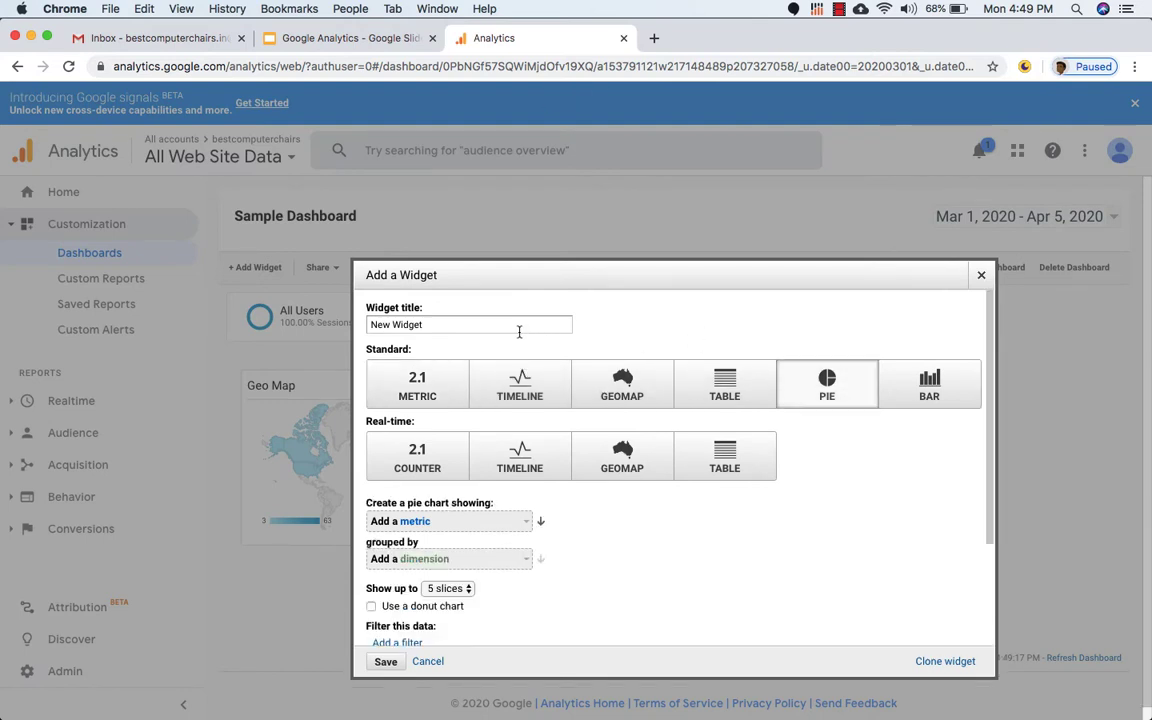
triple_click(426, 325)
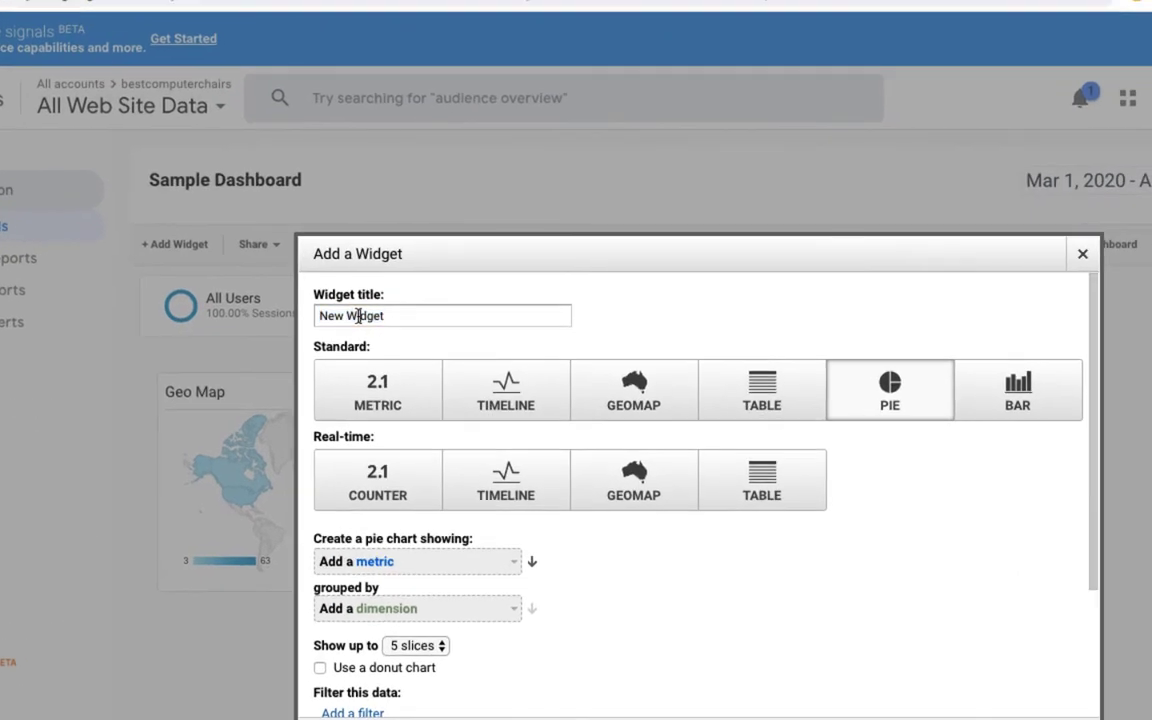
text(Chan)
text(nel Dis)
text(tribu)
key(BackSpace)
text(ibution)
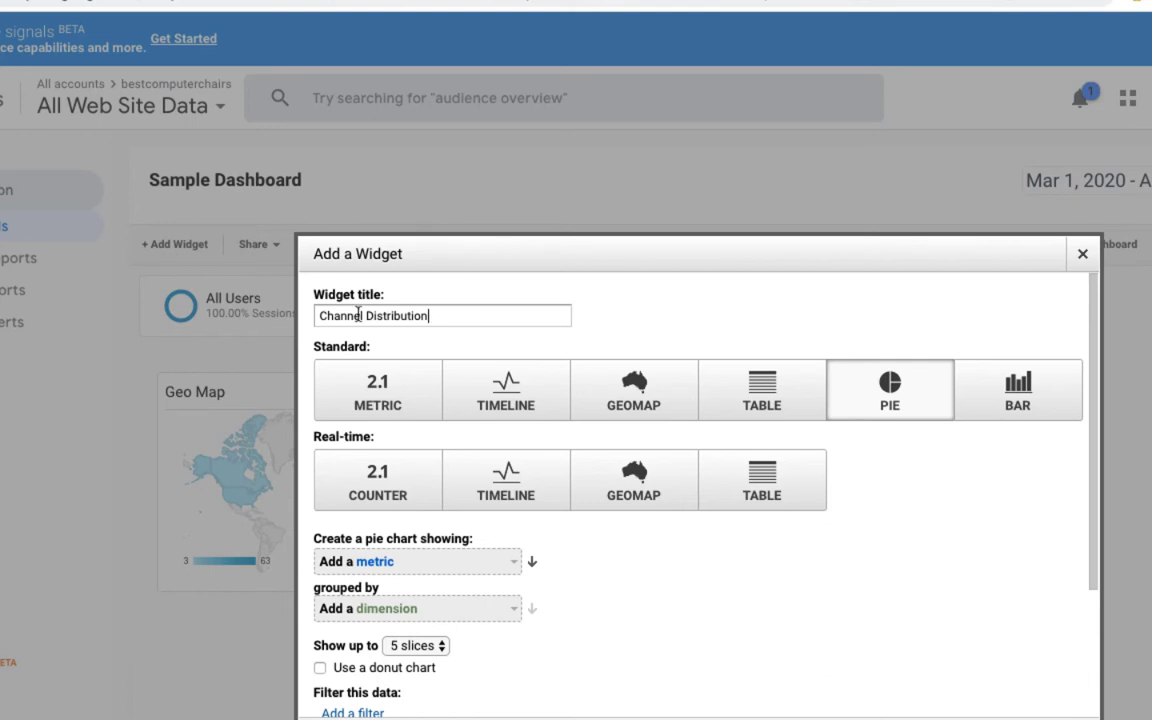
Search the metrics for "session" and set the pie chart to show Sessions.
click(462, 575)
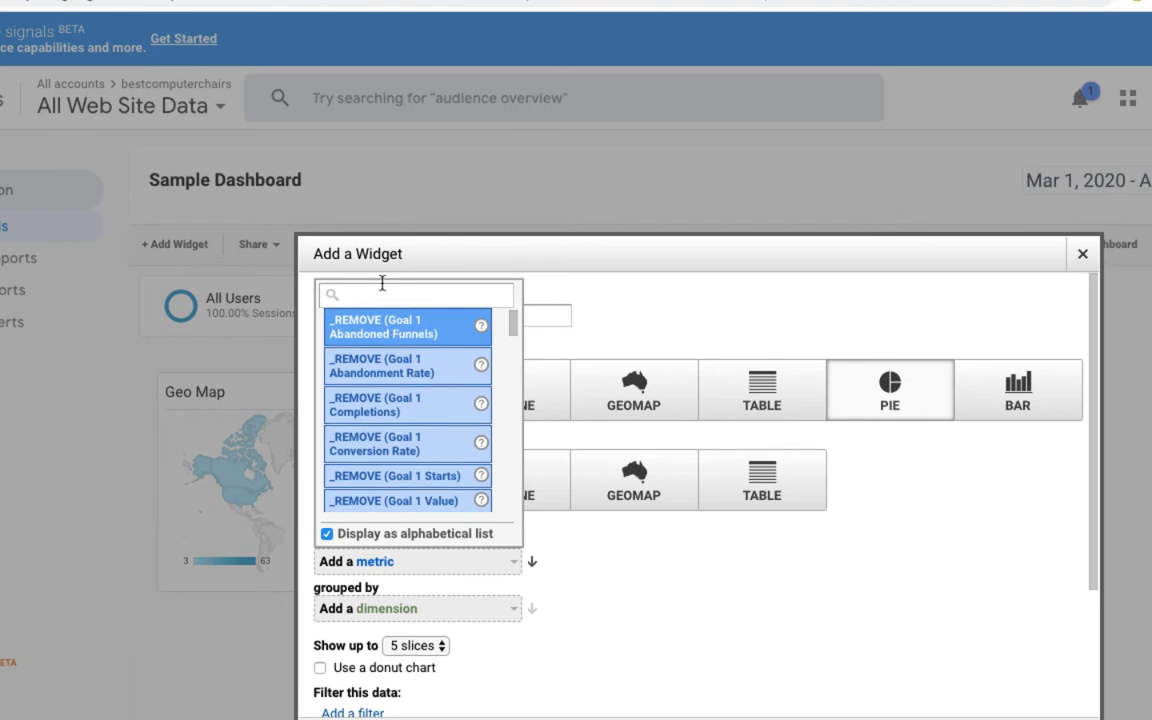
text(sess)
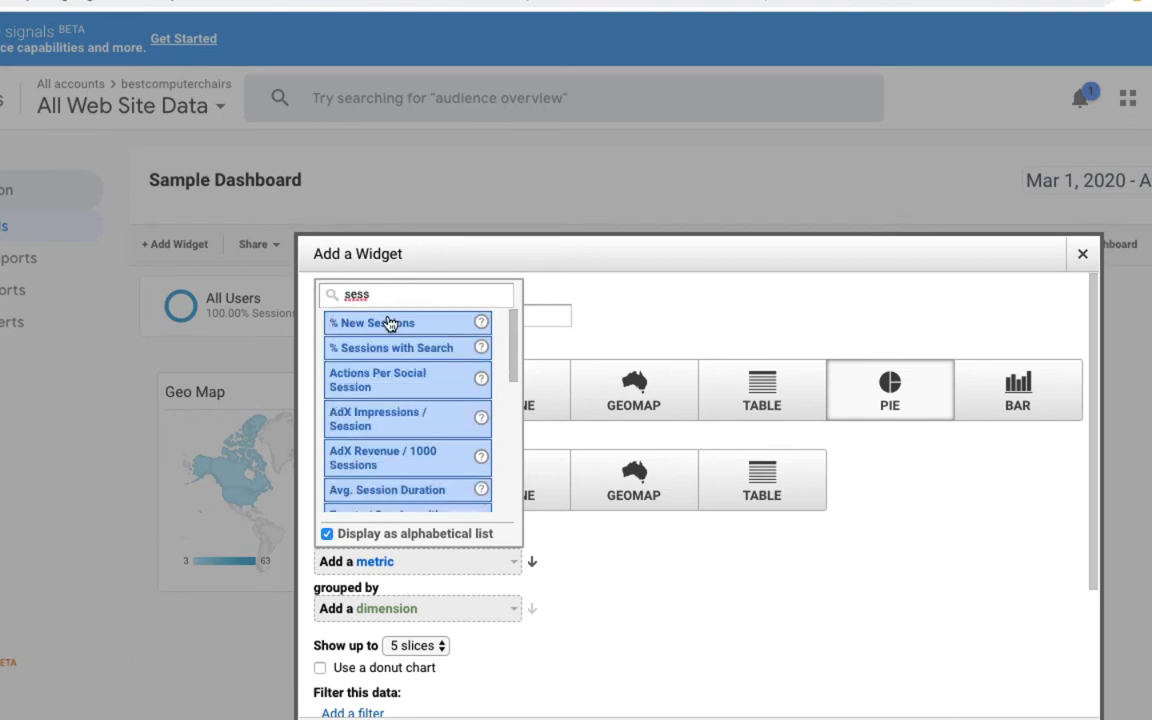
text(ion)
scroll(378, 376, down, 1)
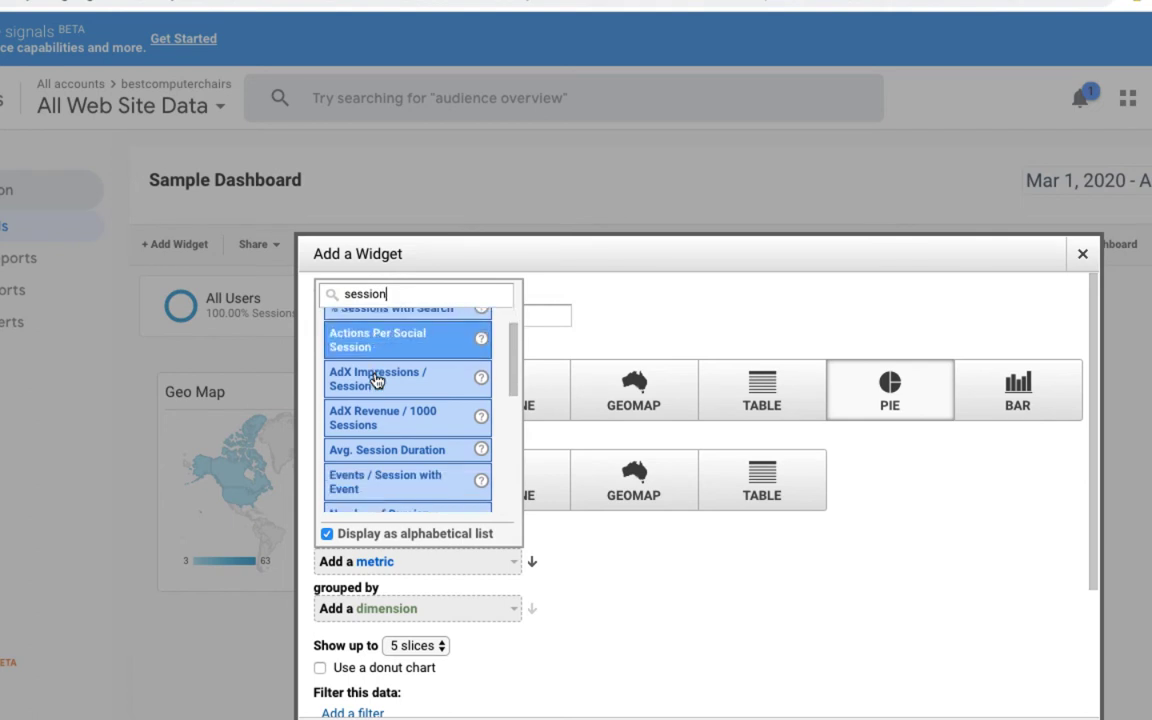
scroll(378, 380, up, 1)
scroll(376, 380, down, 1)
scroll(376, 380, down, 3)
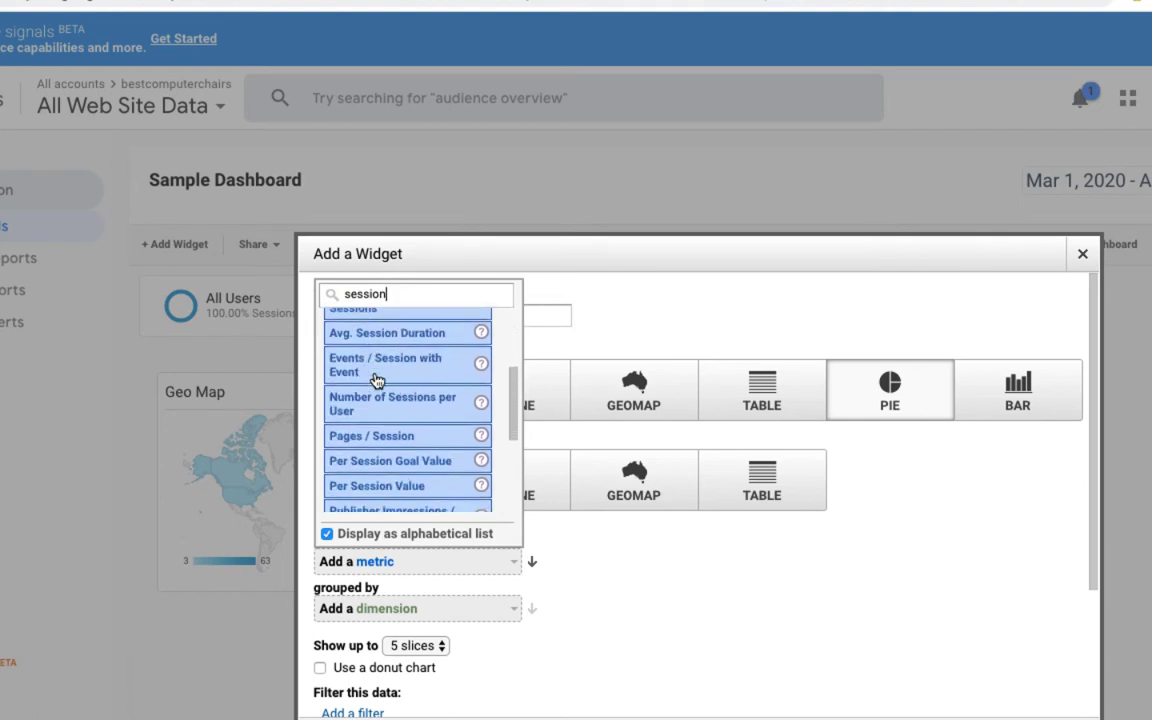
scroll(376, 380, down, 2)
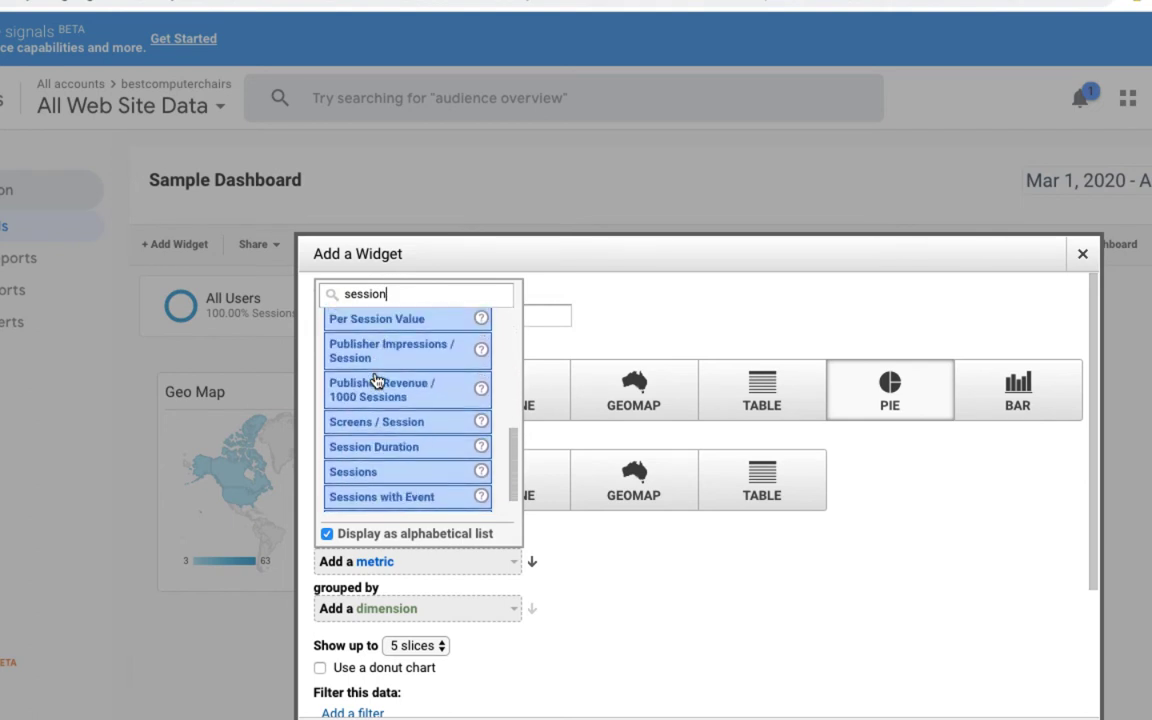
click(362, 443)
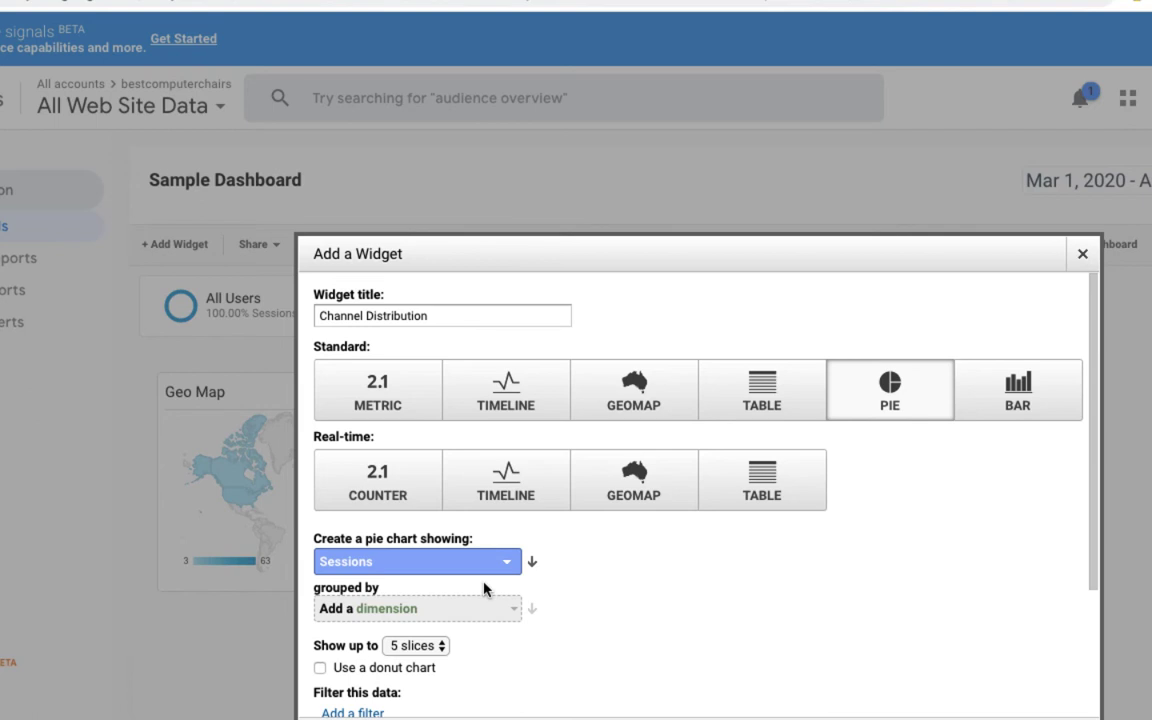
Group the pie chart's sessions by the Default Channel Grouping dimension.
click(465, 609)
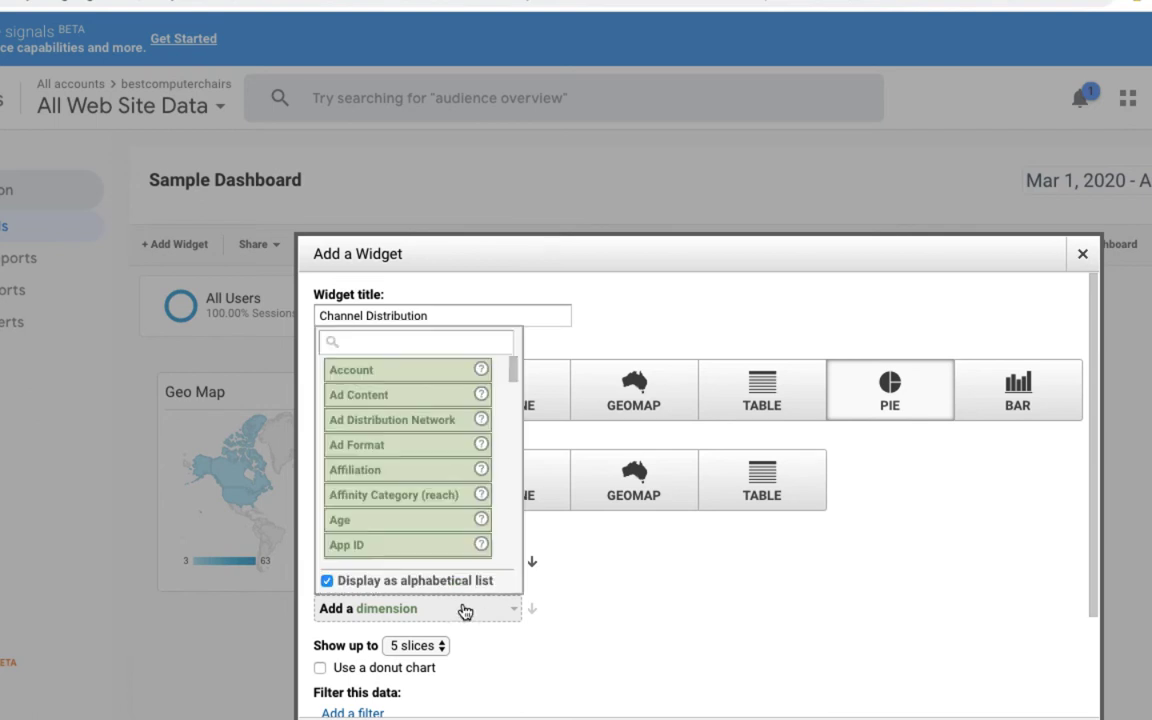
text(def)
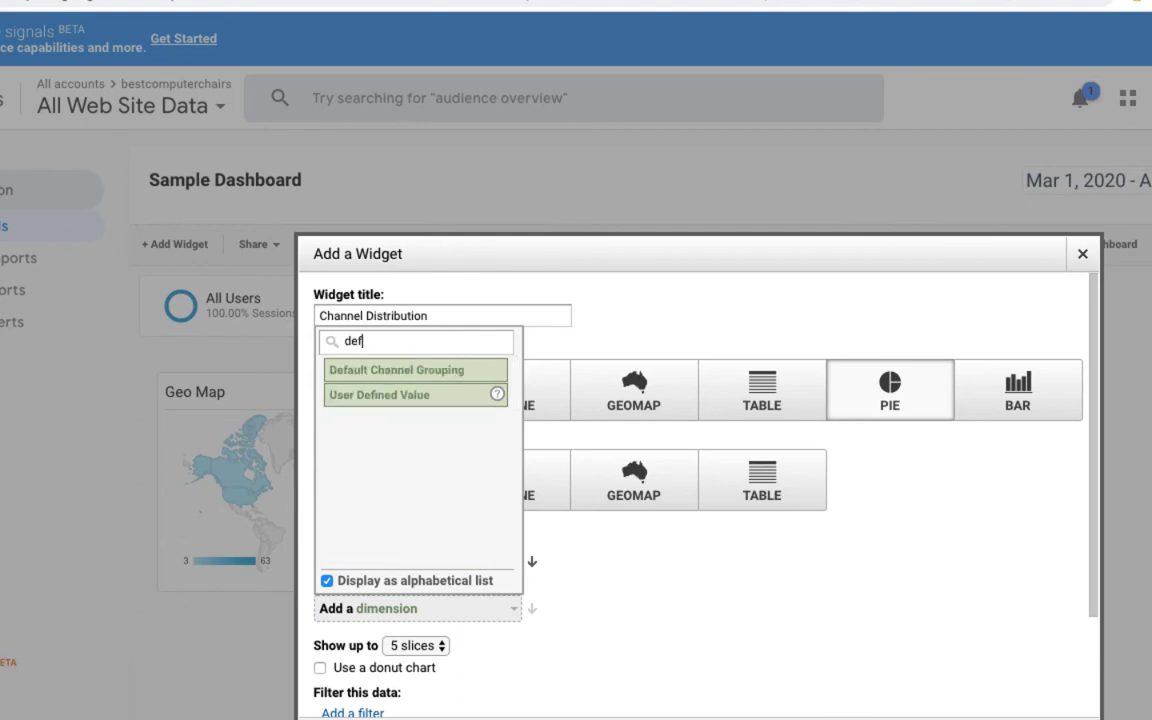
click(414, 372)
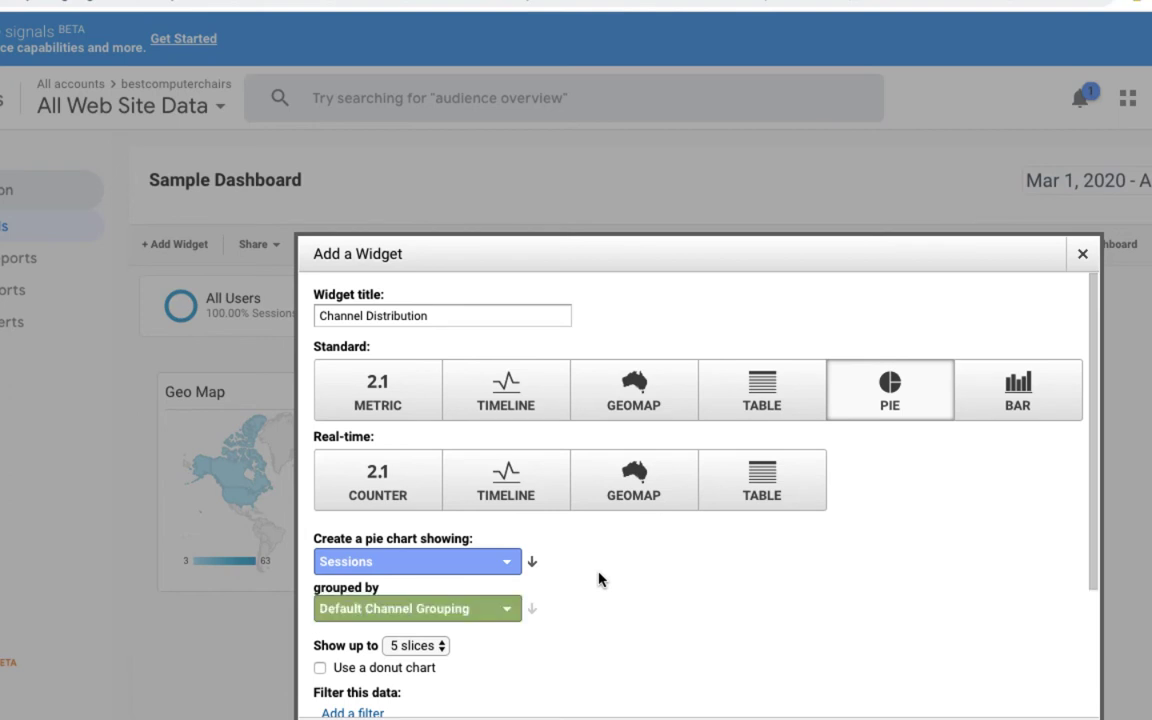
Turn the Channel Distribution pie chart into a donut chart showing up to 6 slices and save the widget.
scroll(598, 579, down, 1)
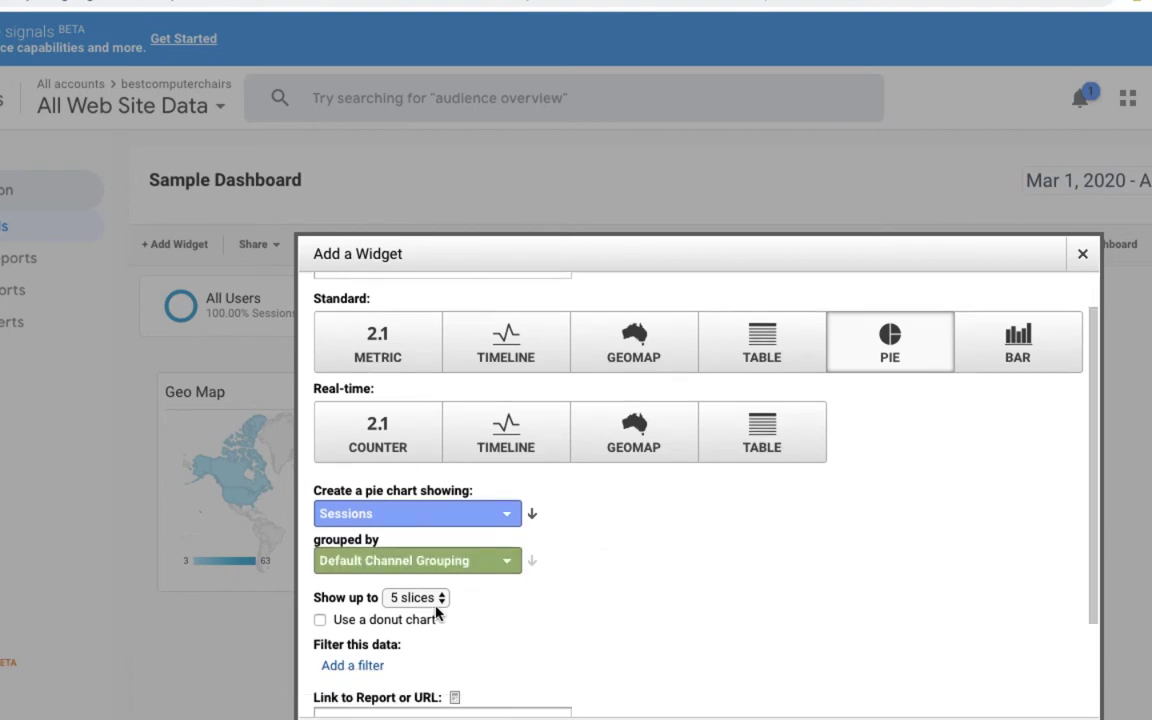
click(320, 620)
click(415, 597)
click(420, 617)
scroll(517, 634, down, 5)
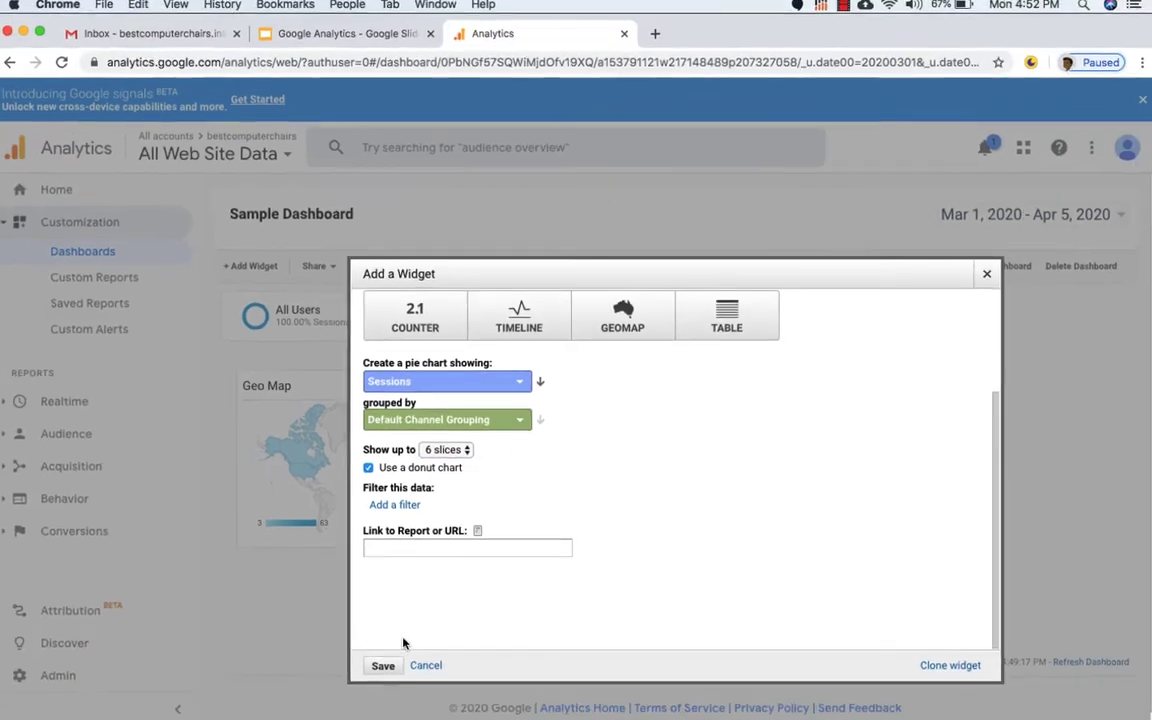
click(383, 664)
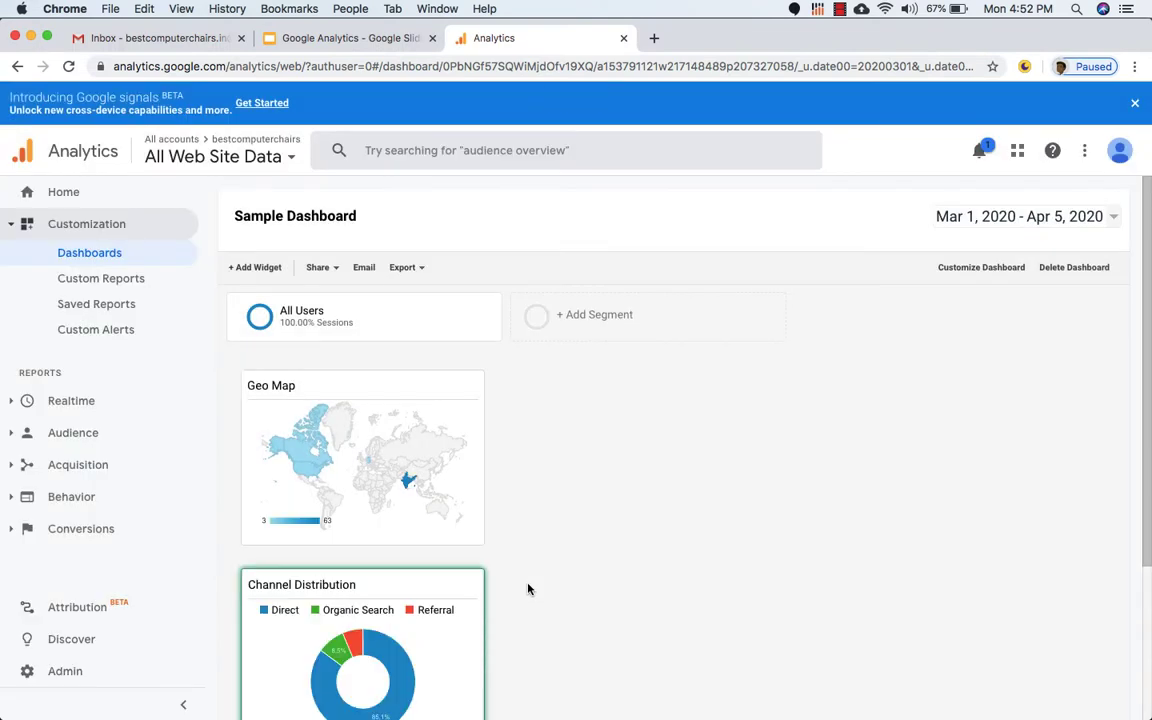
scroll(528, 588, down, 3)
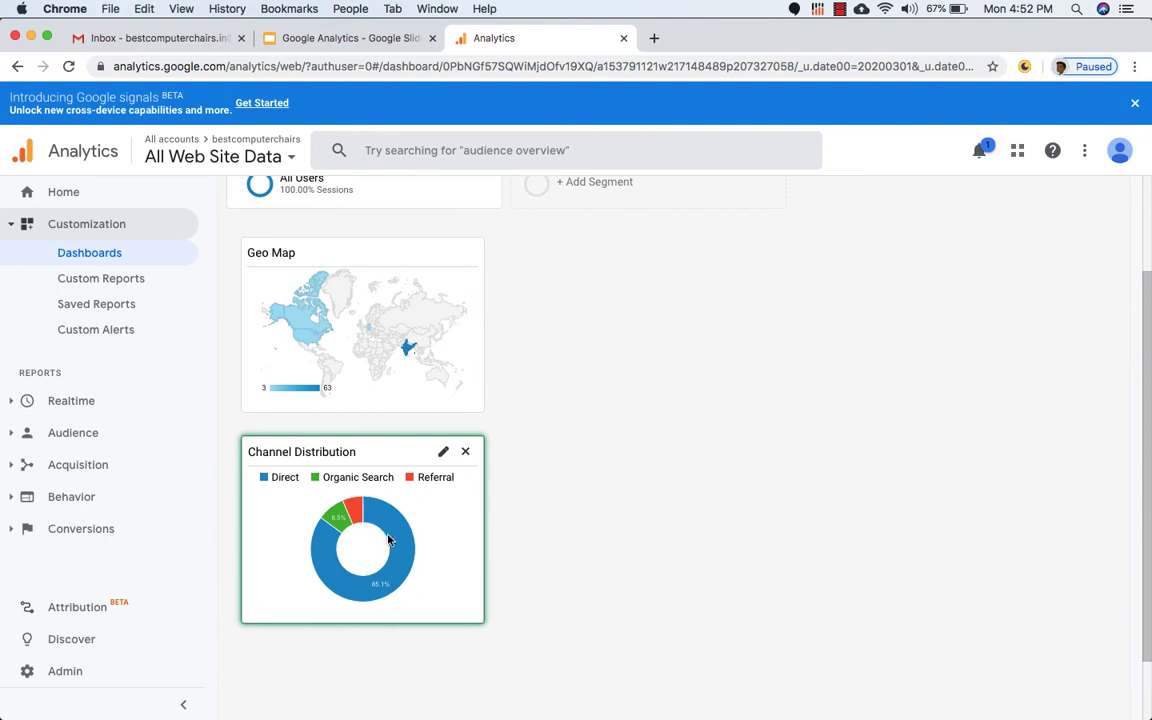
mouse_move(399, 545)
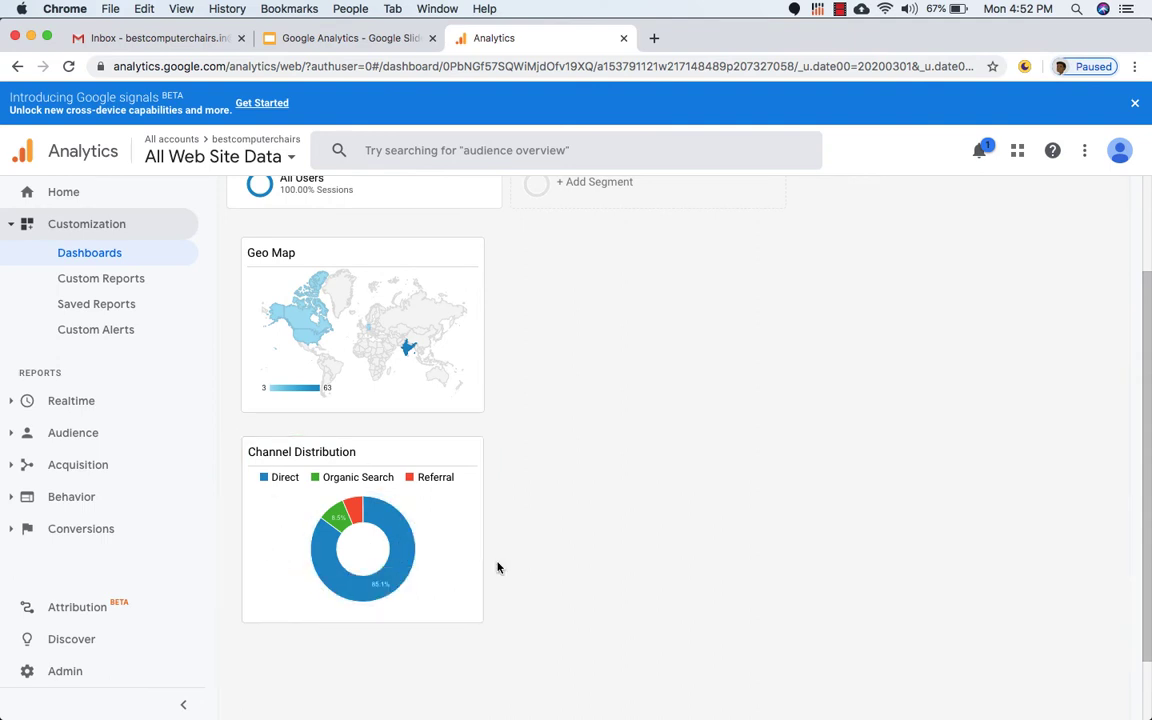
mouse_move(441, 553)
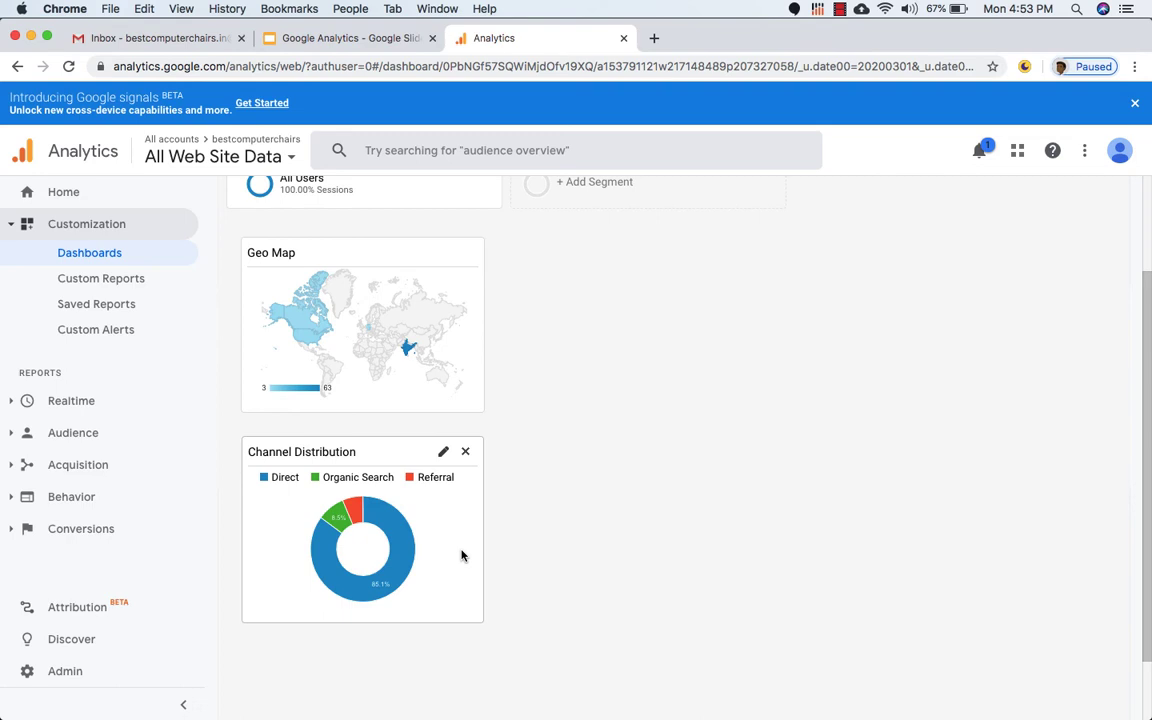
Start another widget on the dashboard as a standard bar chart.
scroll(570, 538, up, 2)
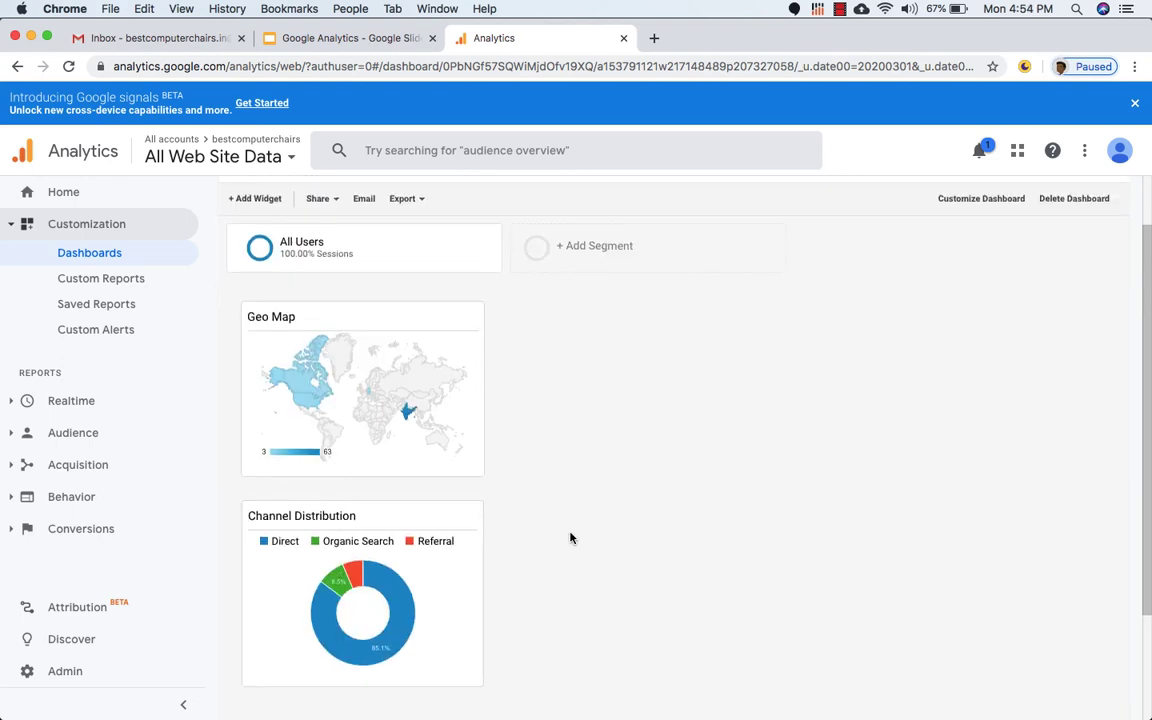
click(258, 200)
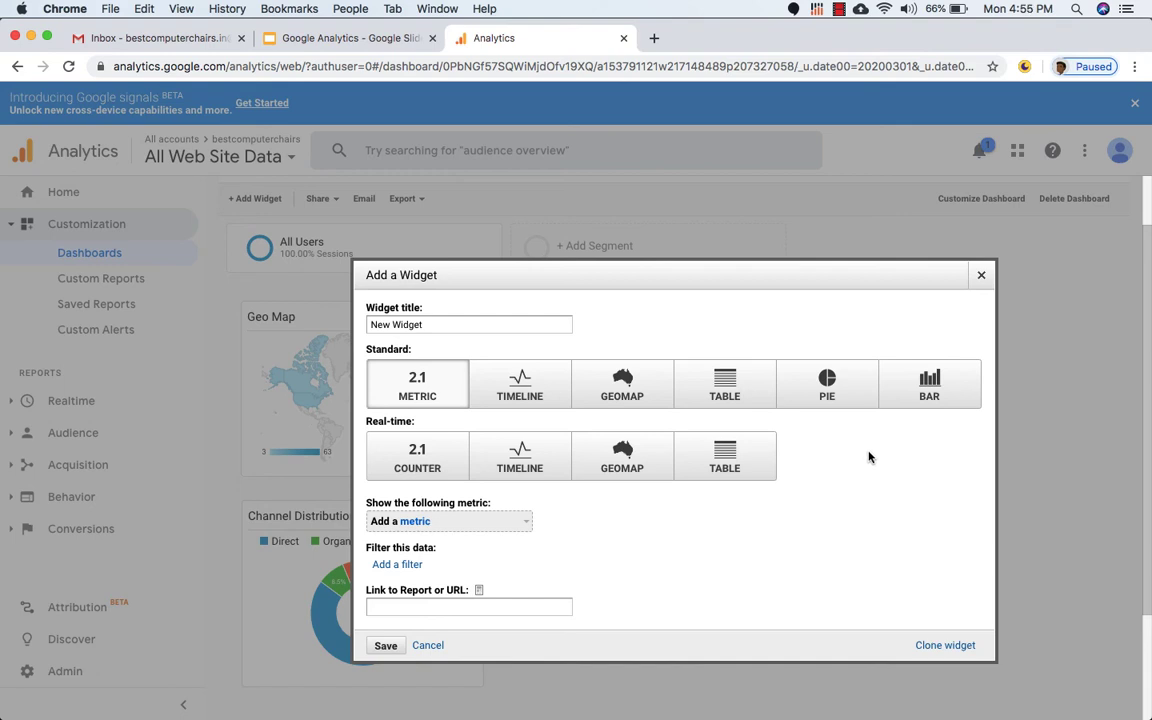
click(918, 394)
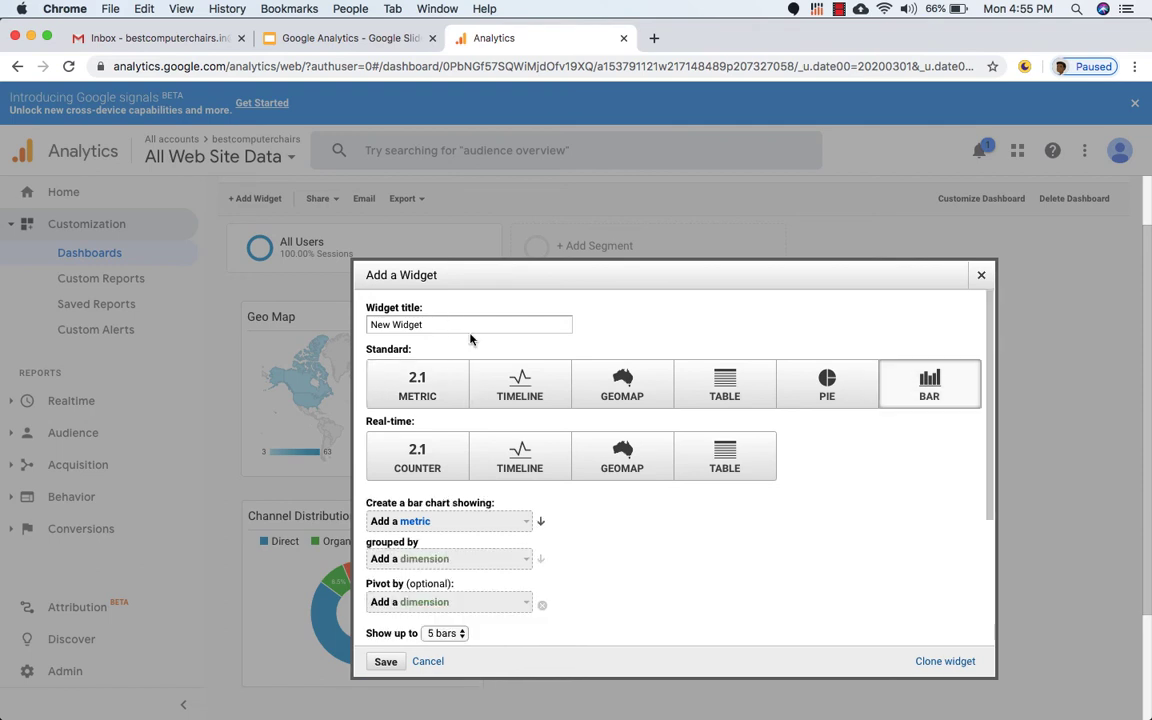
Search the metrics for "avg. time" and set the bar chart to show Avg. Time on Page.
scroll(546, 494, down, 1)
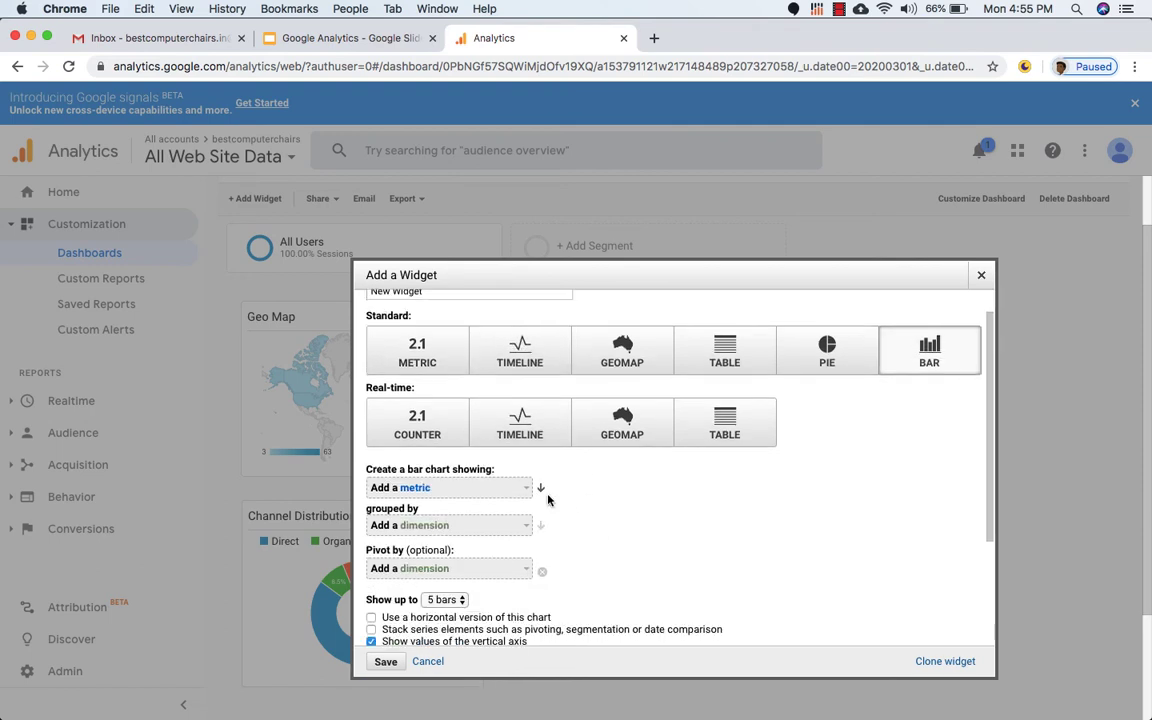
click(500, 488)
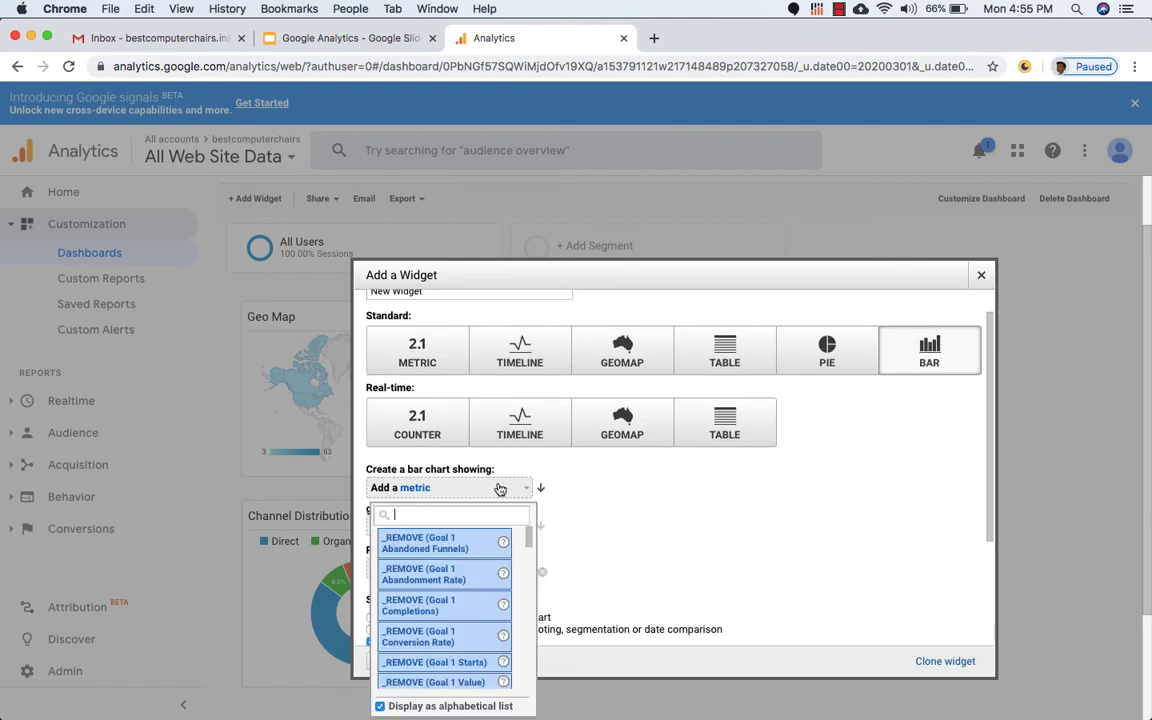
text(avg t)
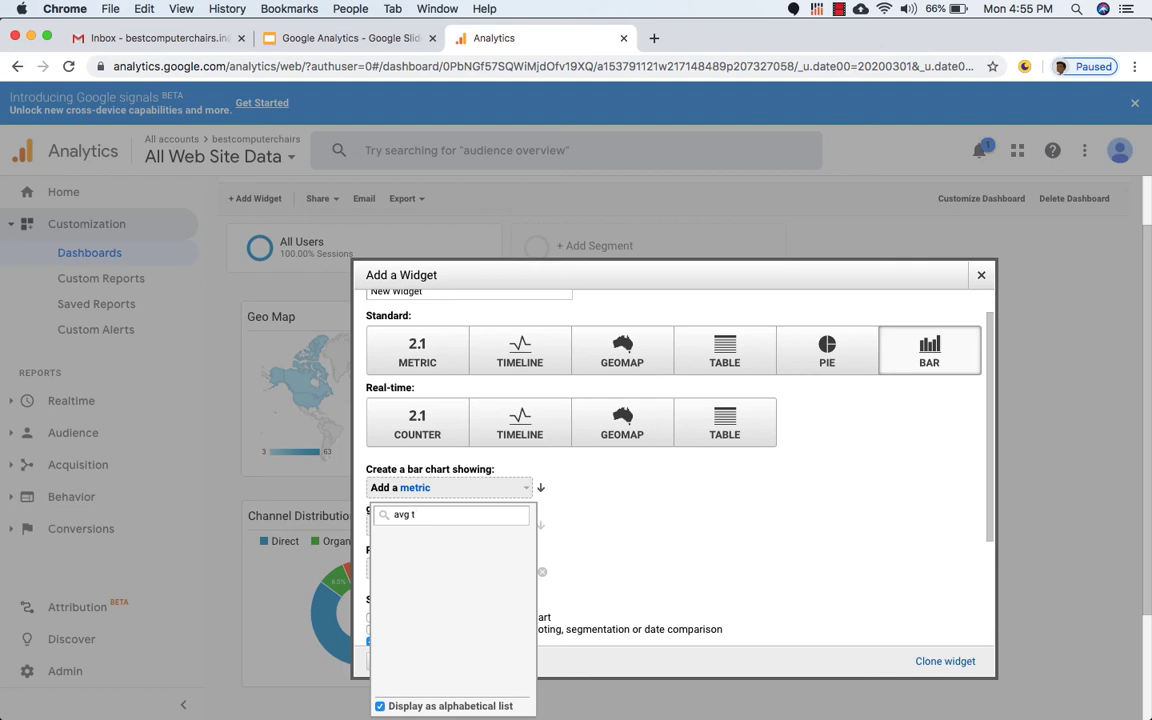
text(im)
key(BackSpace)
key(BackSpace)
key(BackSpace)
key(BackSpace)
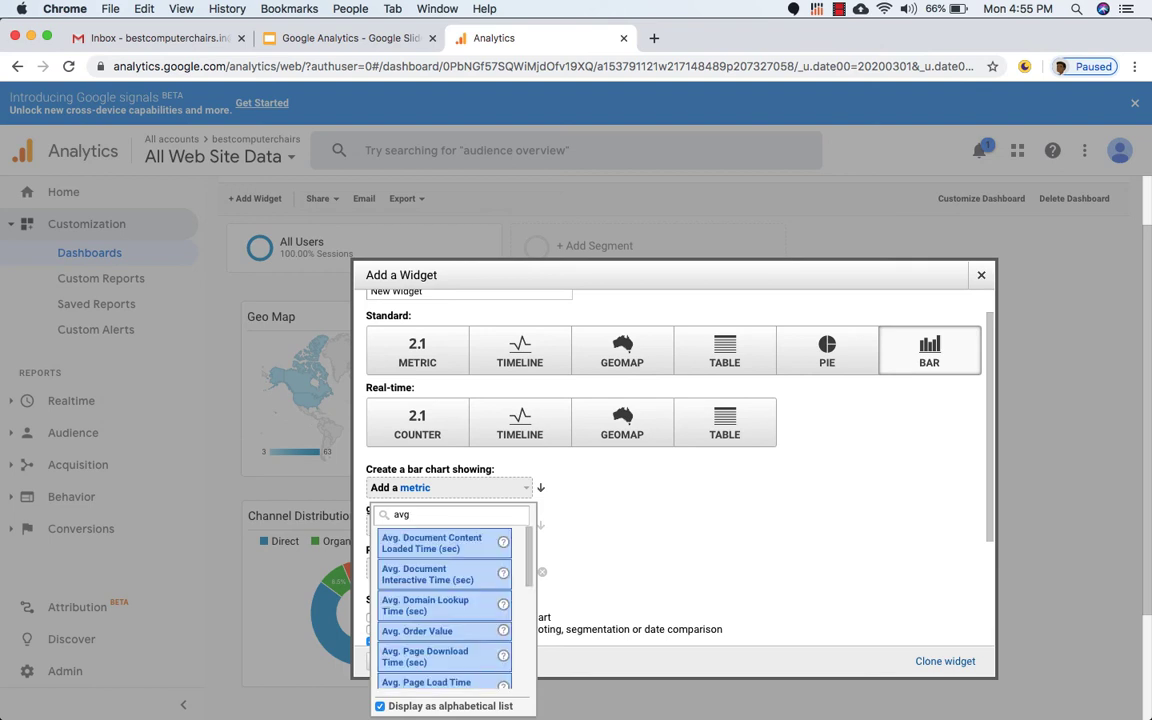
text(. time)
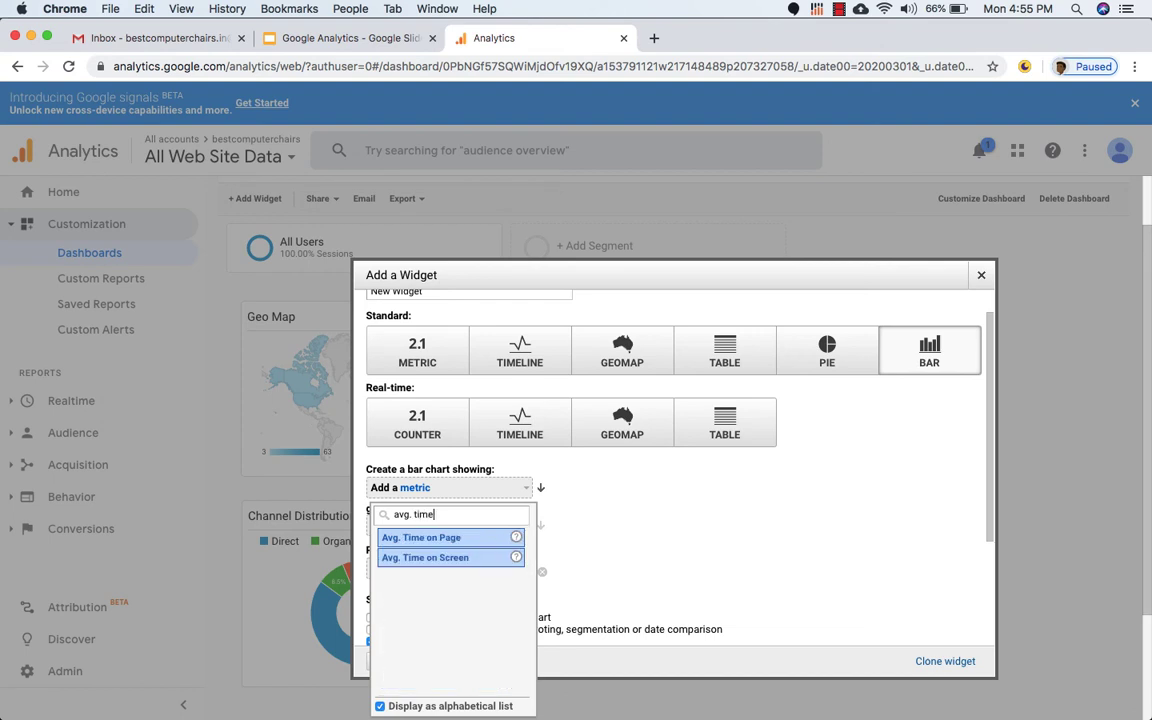
click(455, 540)
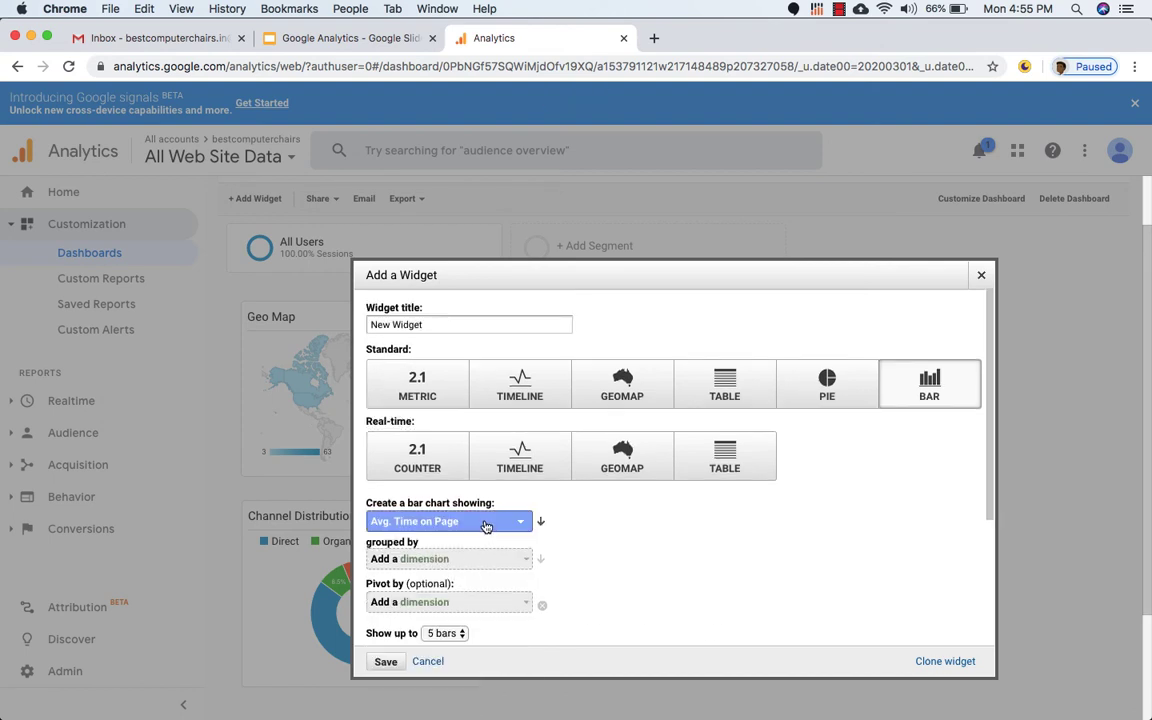
Search the grouping dimensions for "ope" and group the bar chart by Operating System.
scroll(485, 528, down, 1)
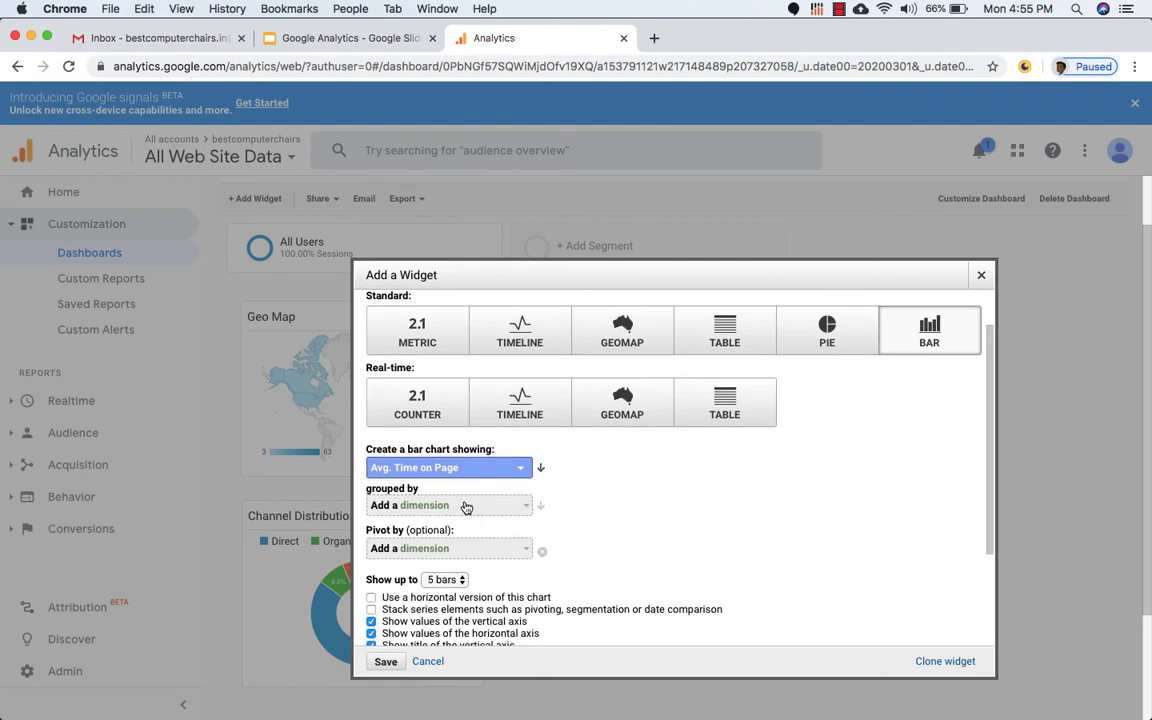
click(466, 507)
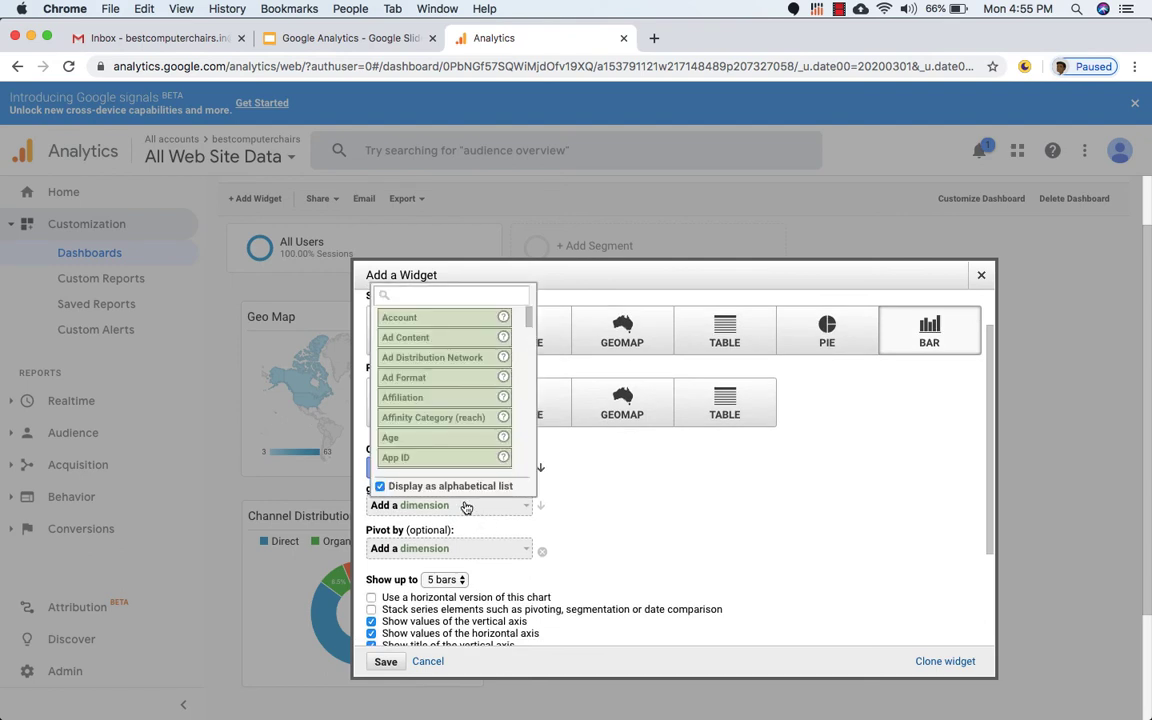
scroll(442, 401, down, 1)
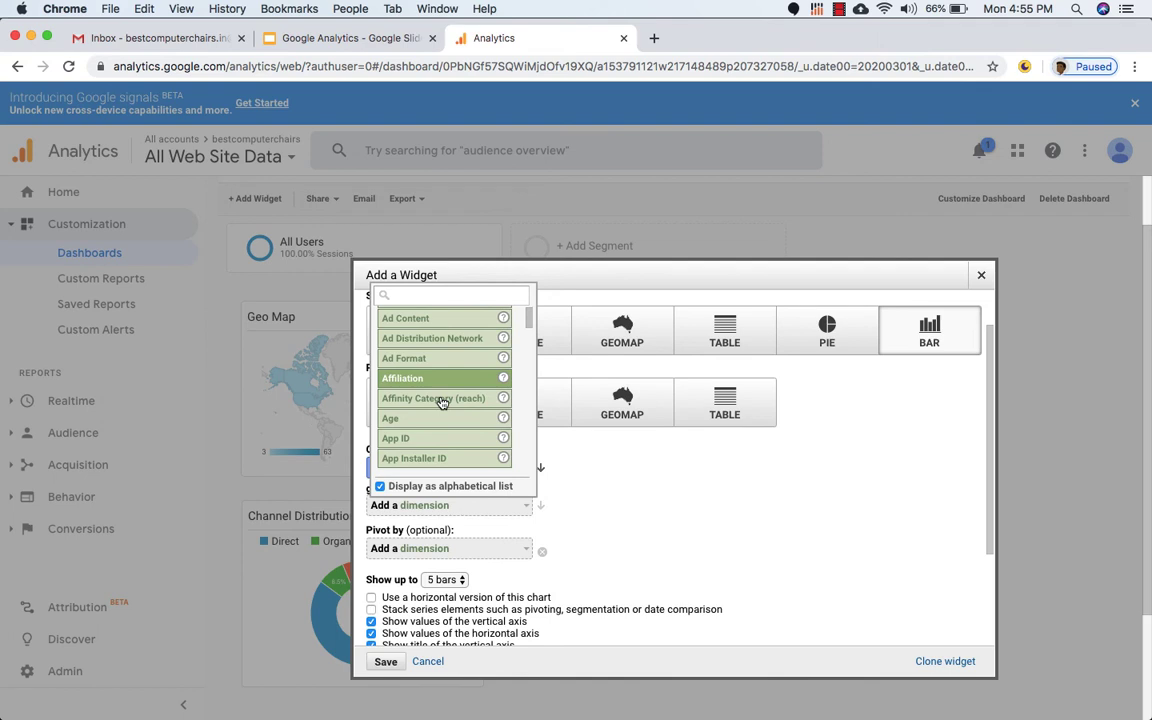
scroll(442, 401, down, 6)
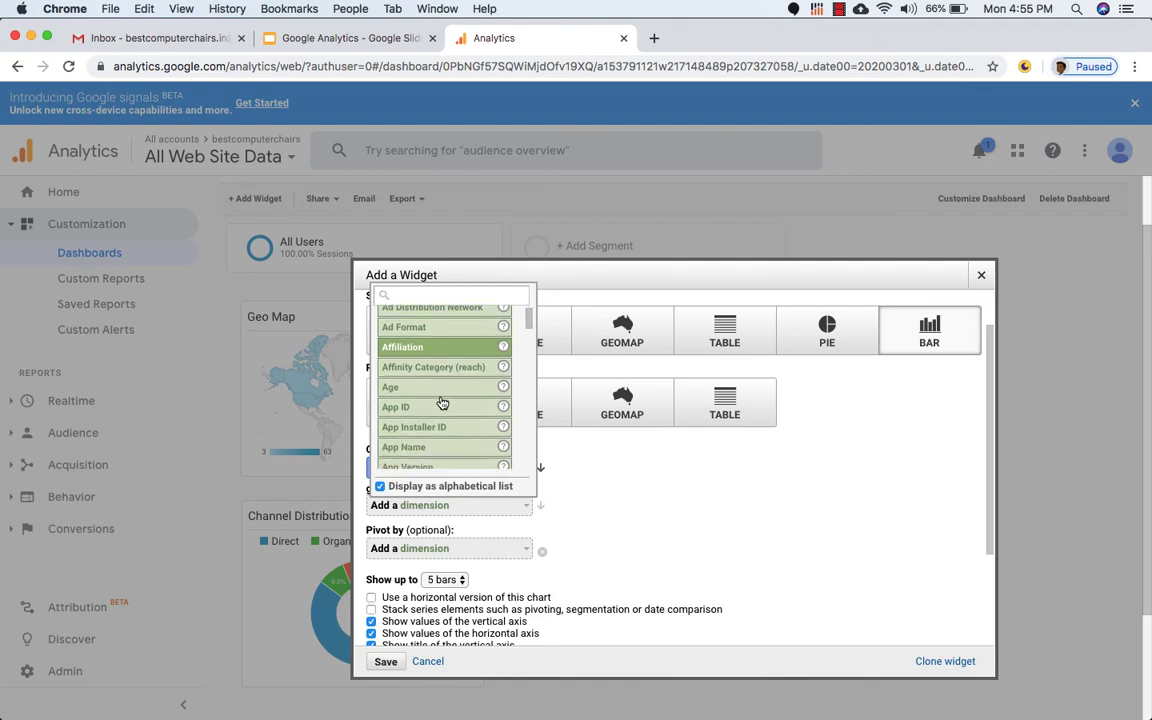
scroll(442, 401, down, 6)
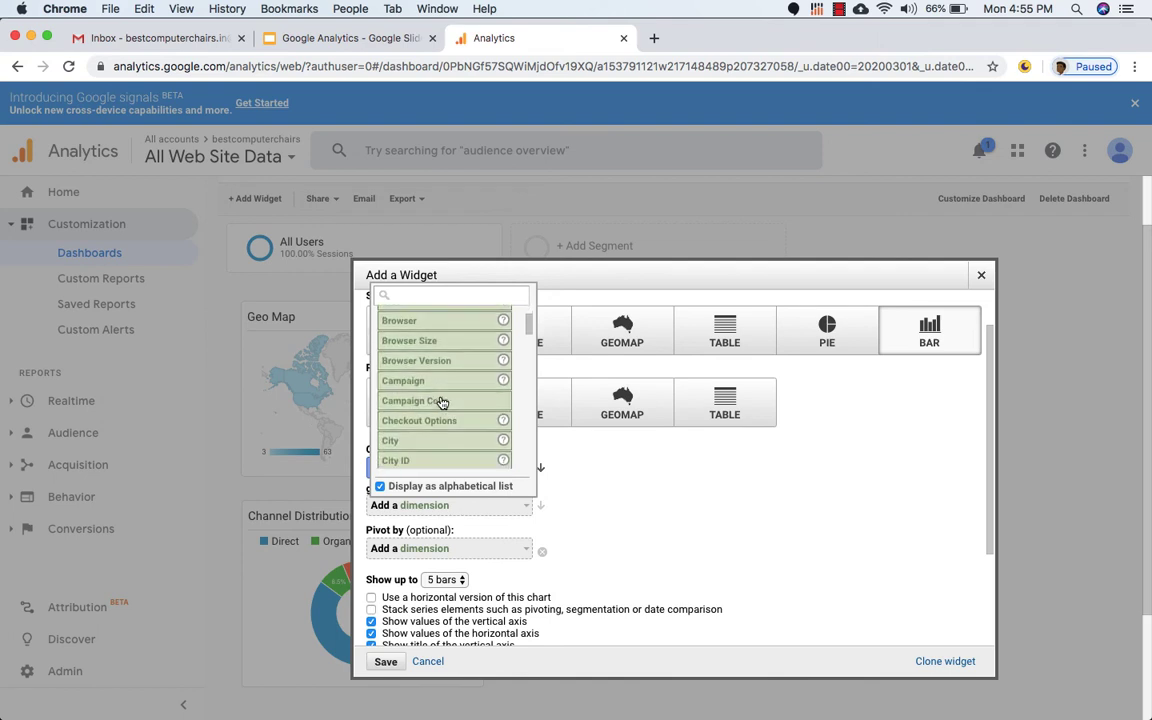
text(ope)
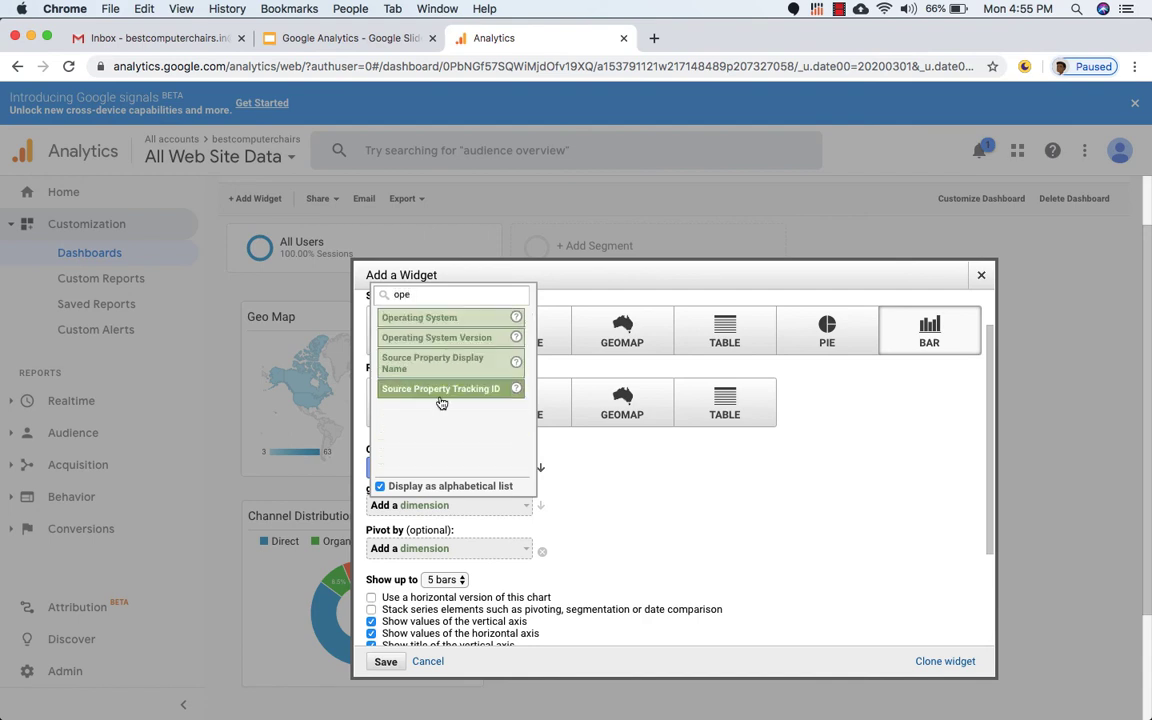
click(430, 318)
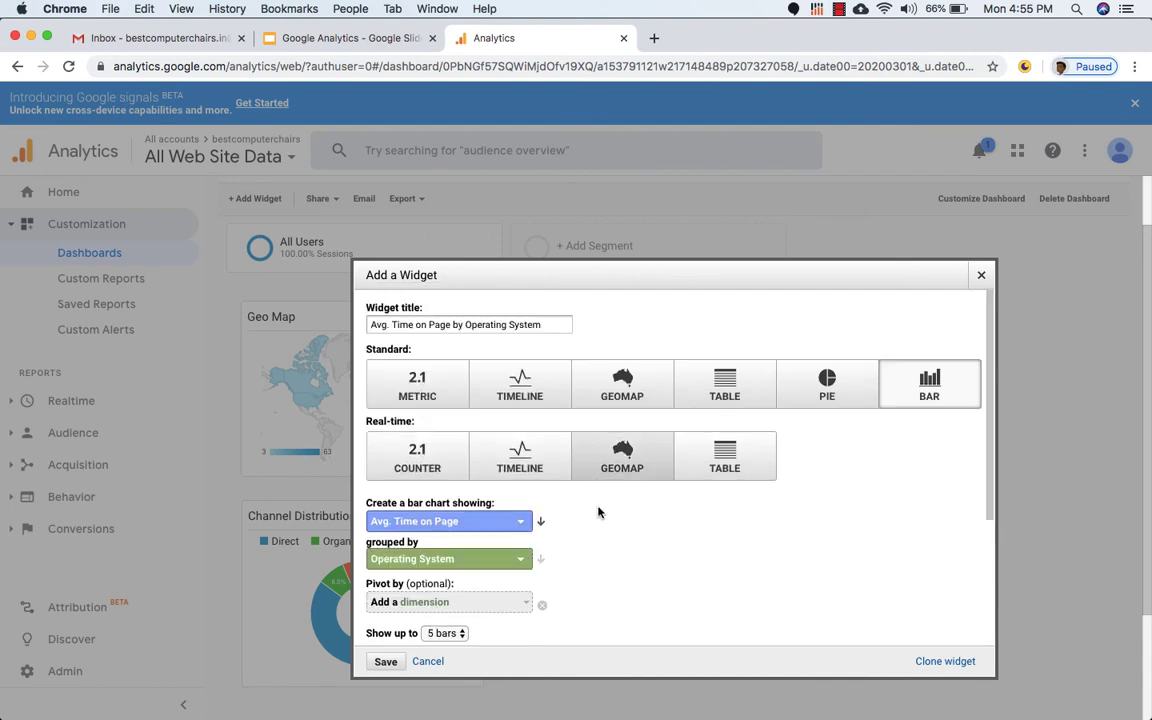
Review the bar chart's display options and save the widget with the default settings.
scroll(602, 518, down, 3)
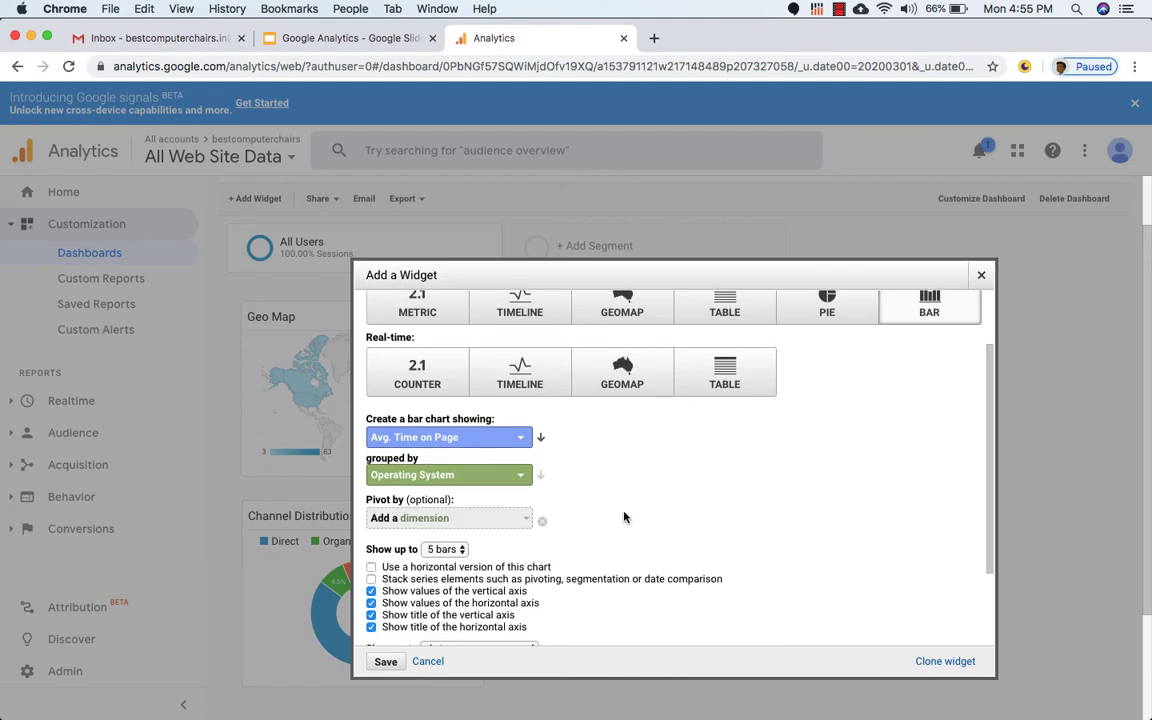
scroll(624, 516, down, 2)
scroll(624, 516, down, 4)
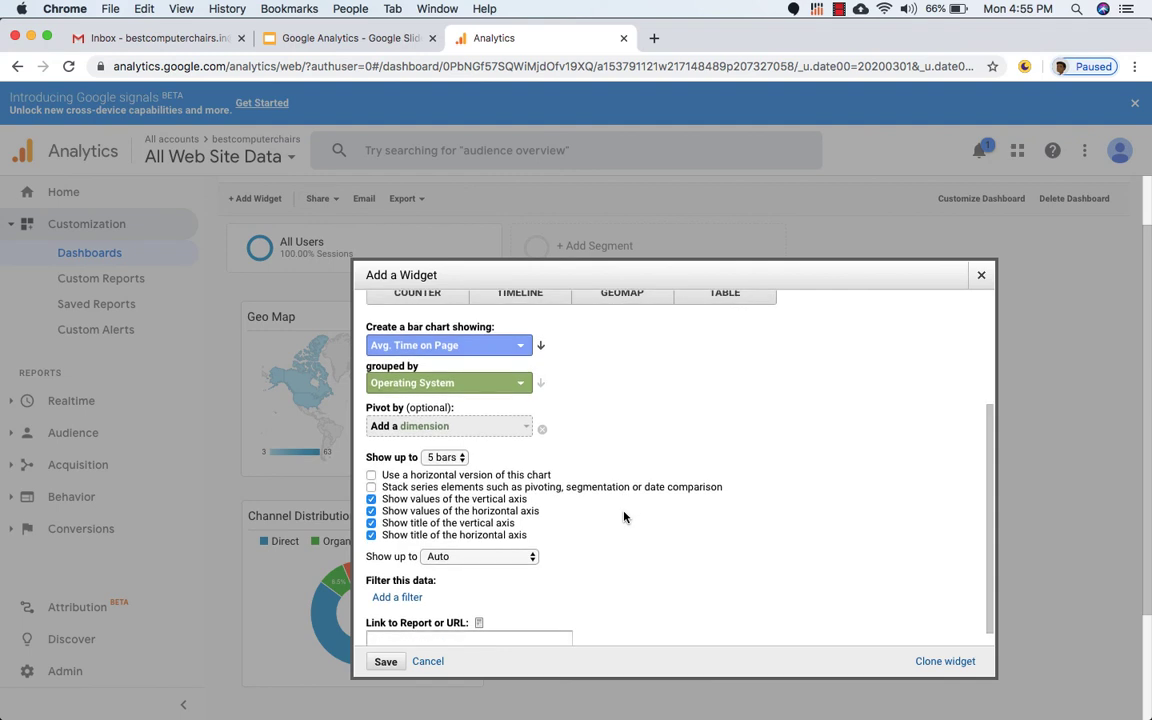
scroll(624, 516, up, 8)
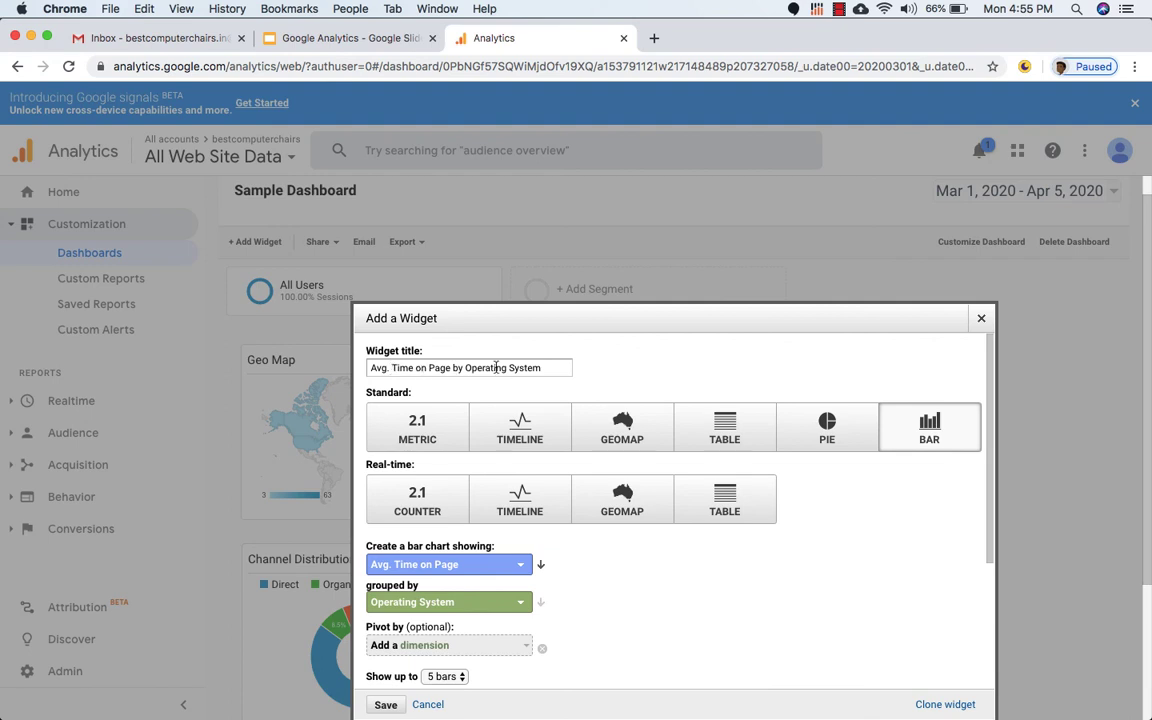
scroll(615, 585, down, 2)
scroll(615, 585, up, 2)
scroll(622, 611, down, 3)
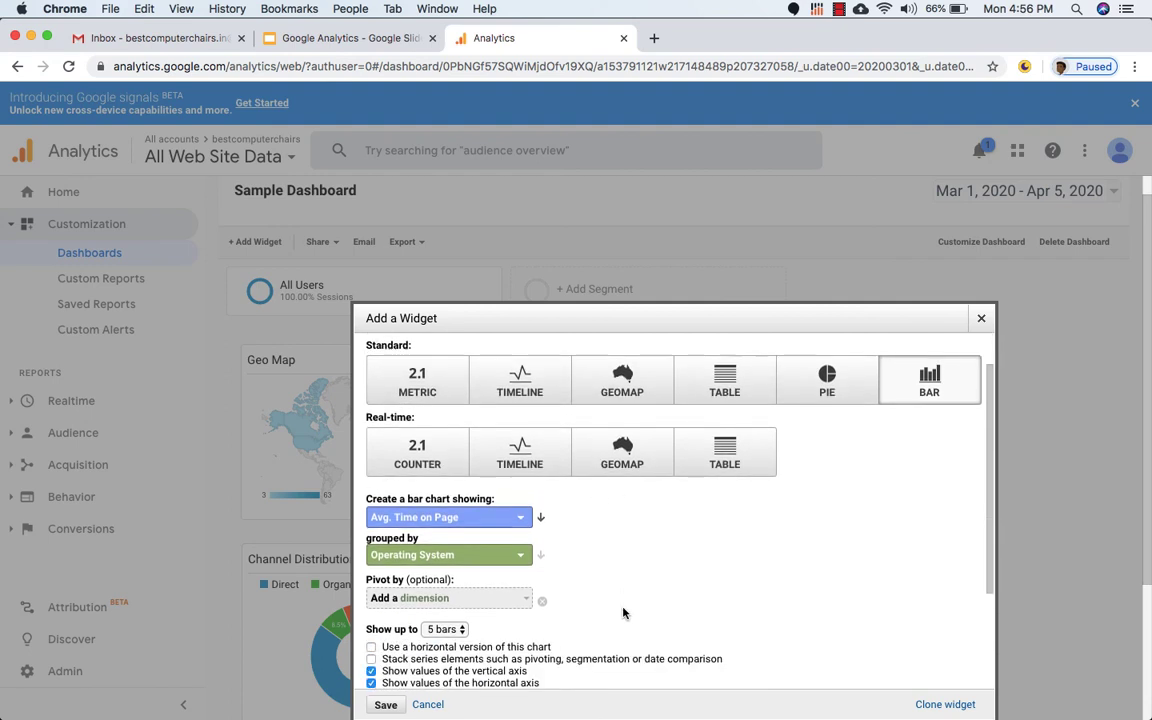
scroll(622, 612, down, 5)
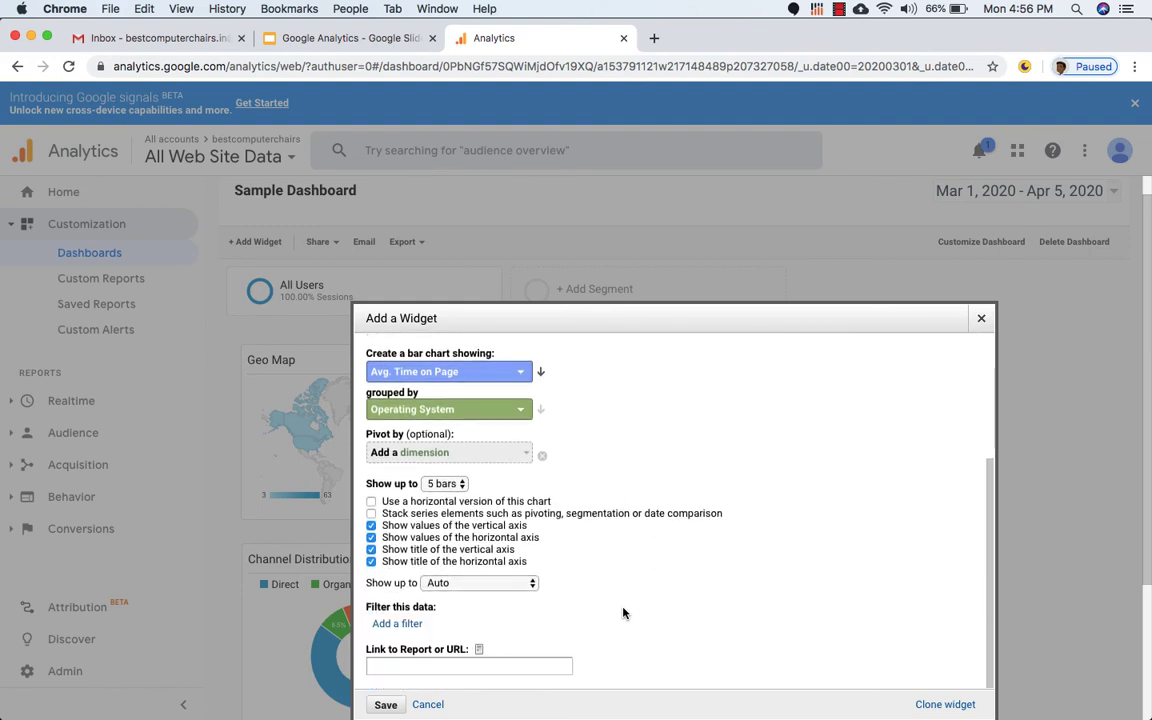
click(386, 661)
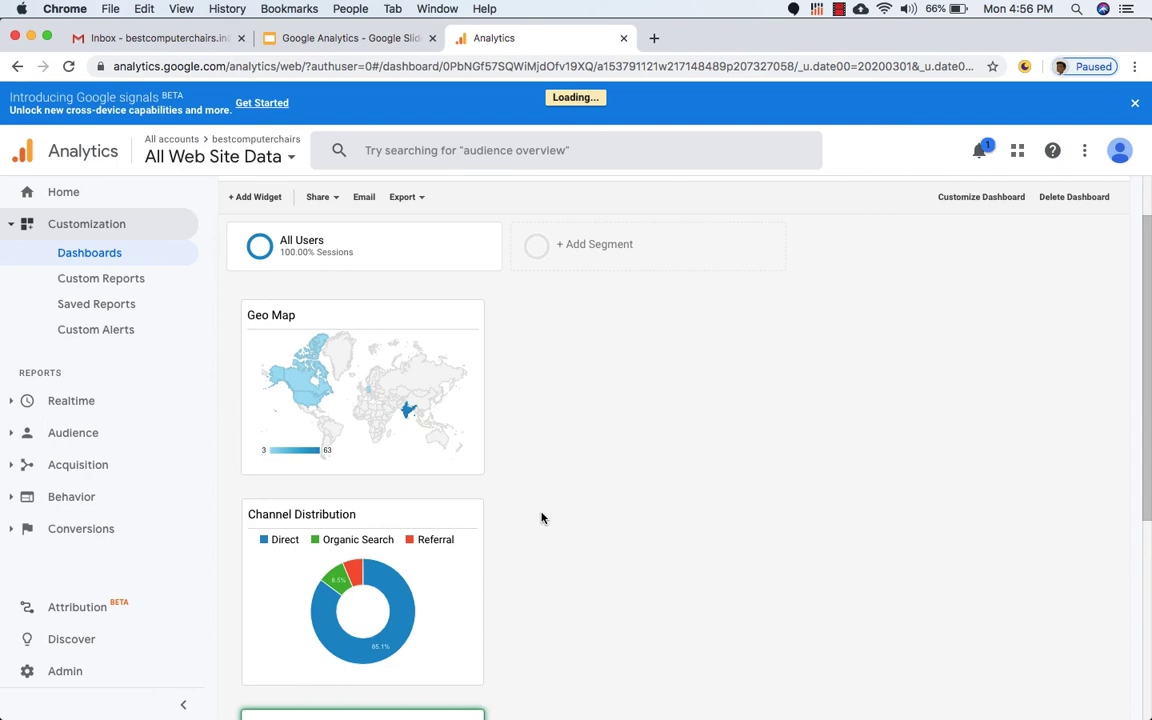
Move the Avg. Time on Page by Operating System widget into the second column, beside the Geo Map.
scroll(541, 518, down, 5)
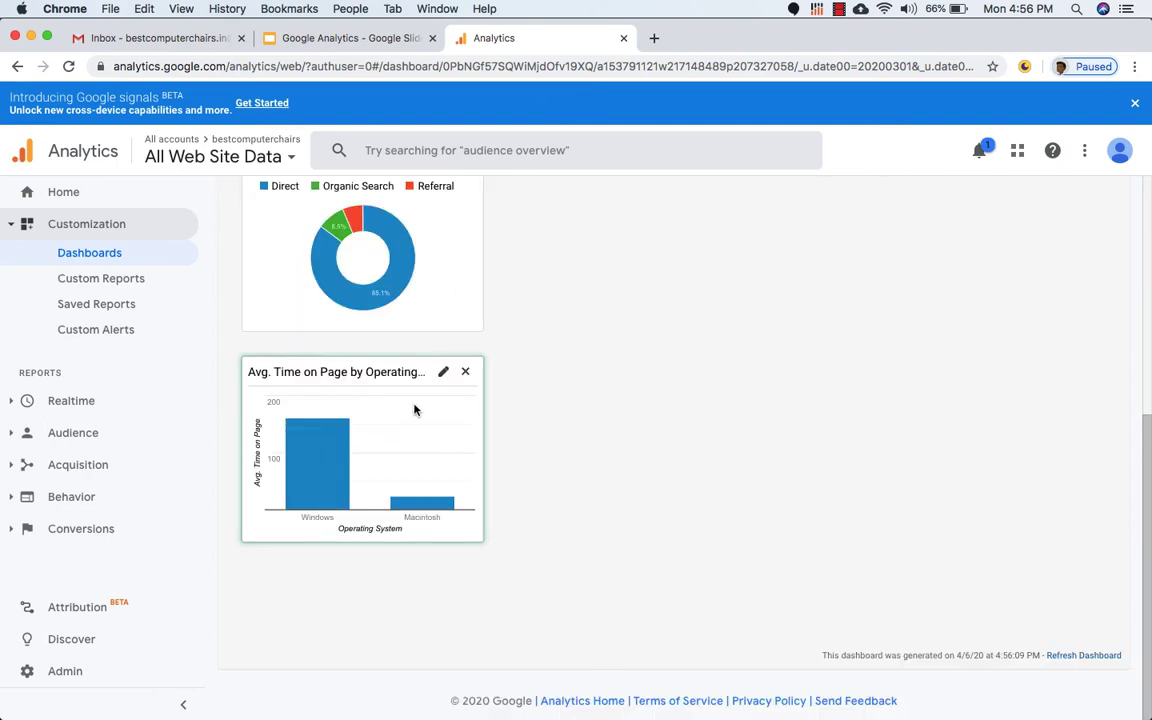
scroll(420, 427, up, 2)
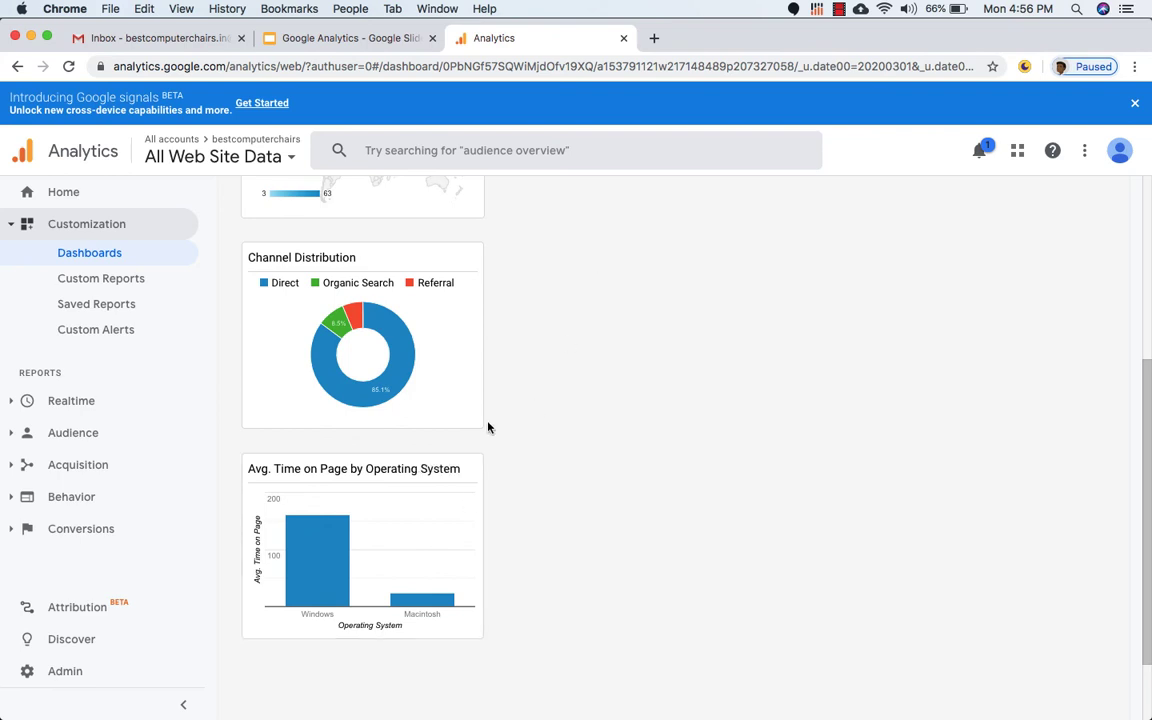
scroll(442, 546, up, 2)
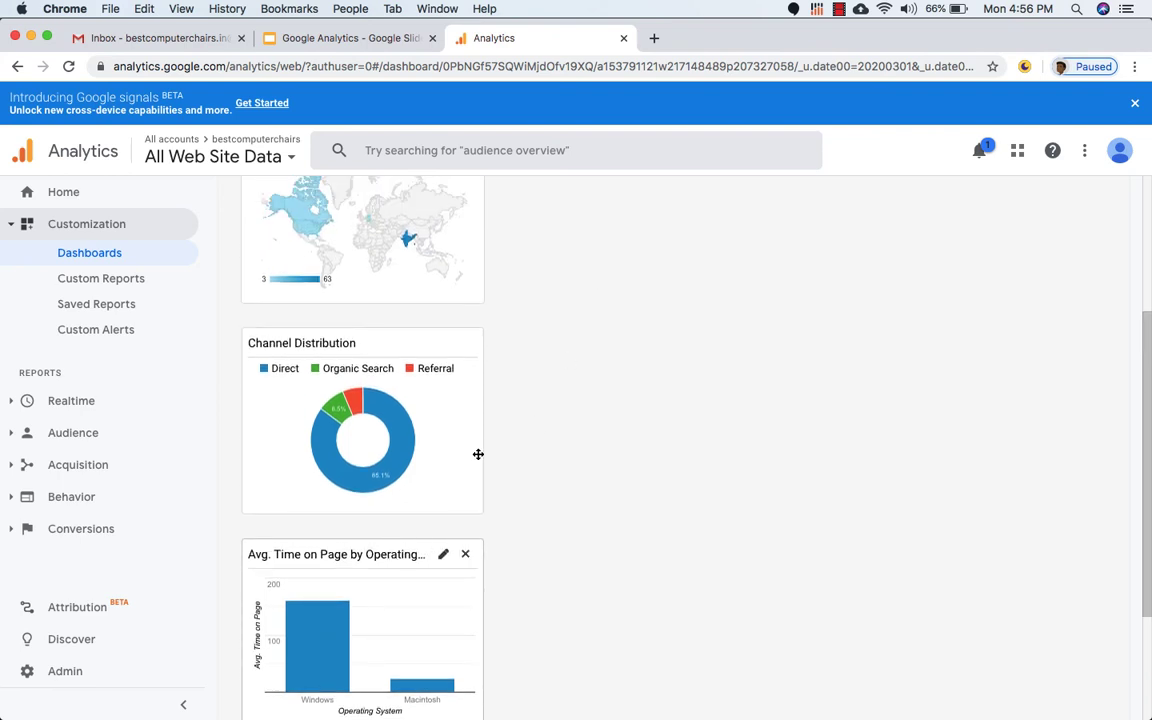
drag(478, 454, 640, 305)
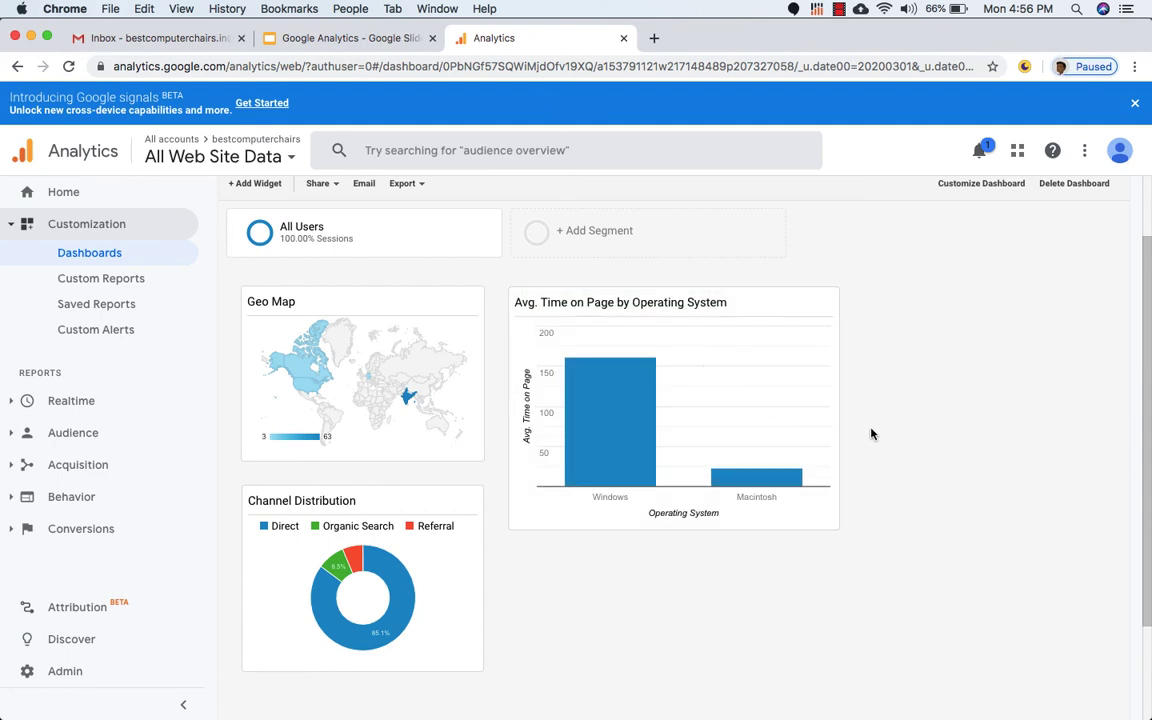
mouse_move(591, 421)
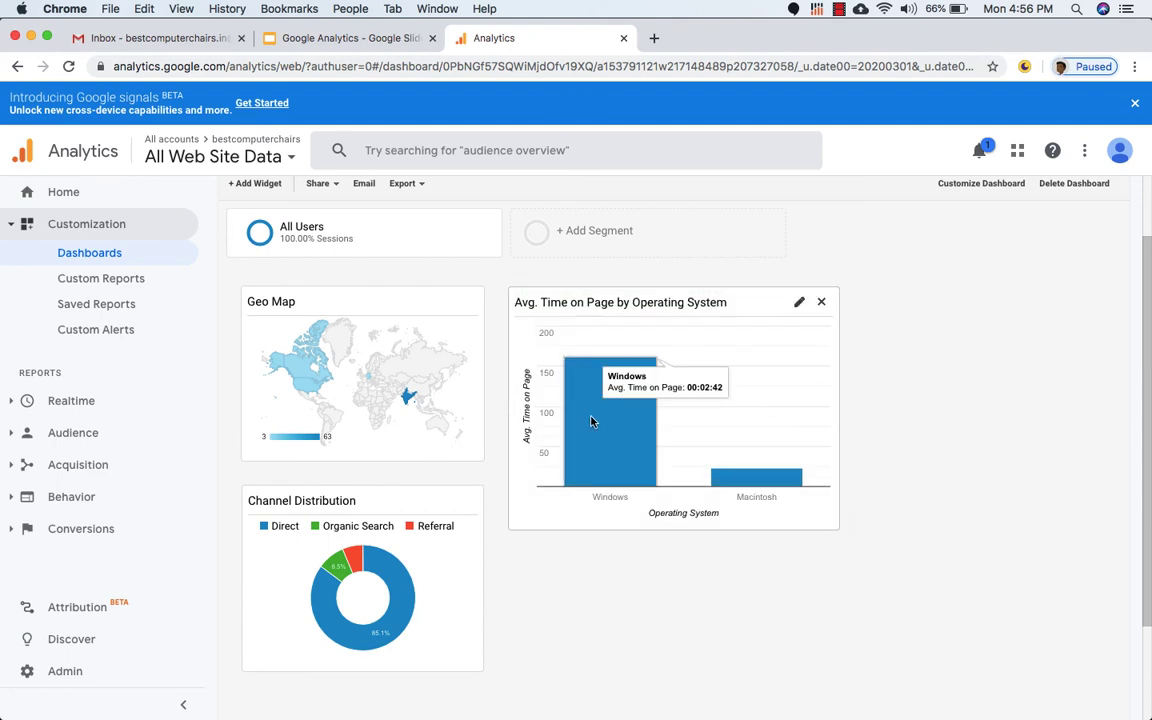